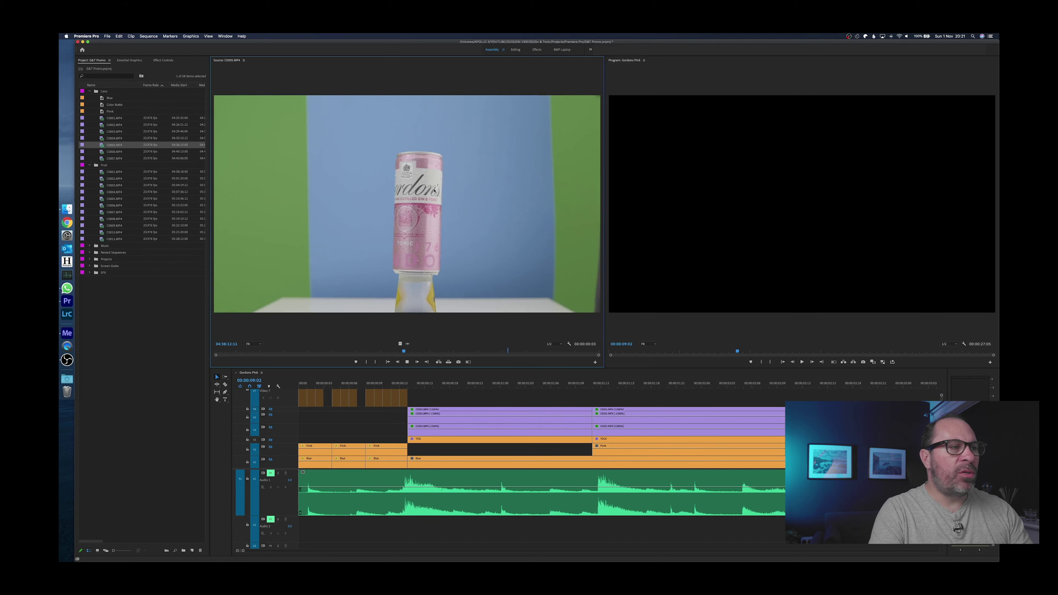
- Compare the raw pink can and strawberry clips in the source preview, scrubbing the can clip to a different rotation
left_click(407, 361)
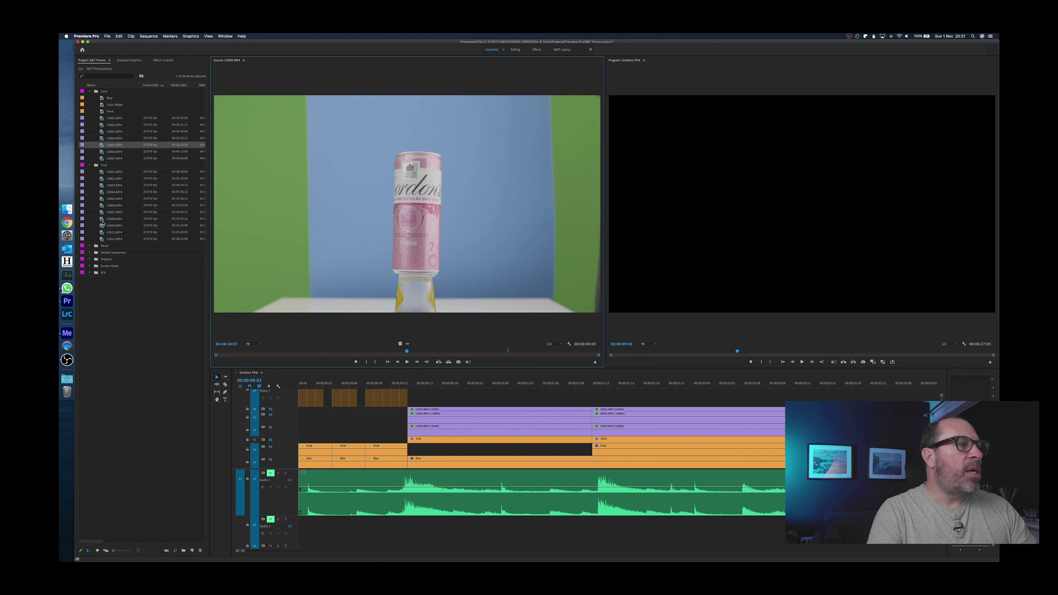
double_click(103, 171)
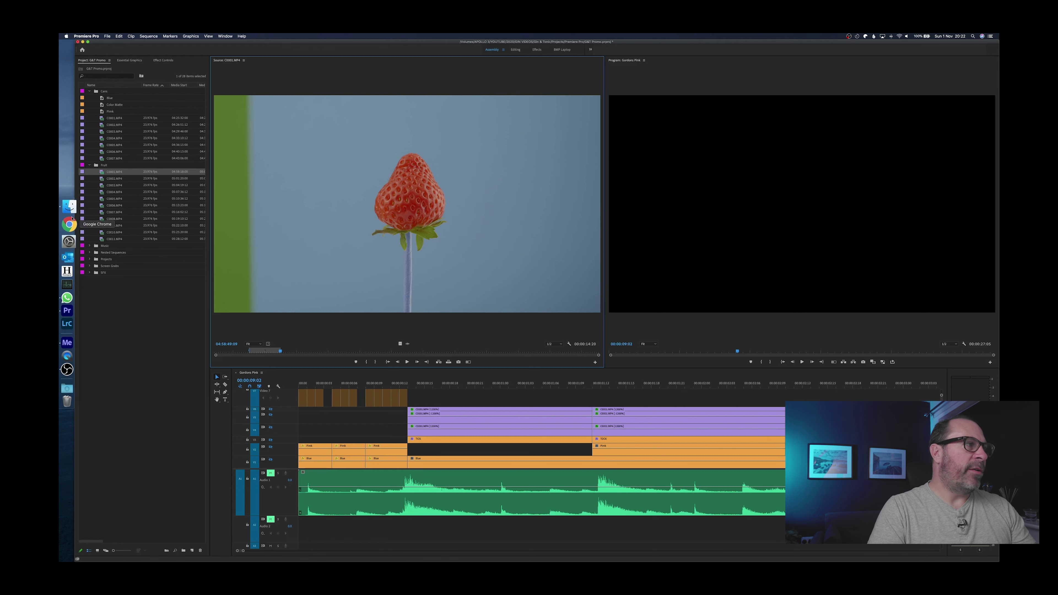
double_click(101, 145)
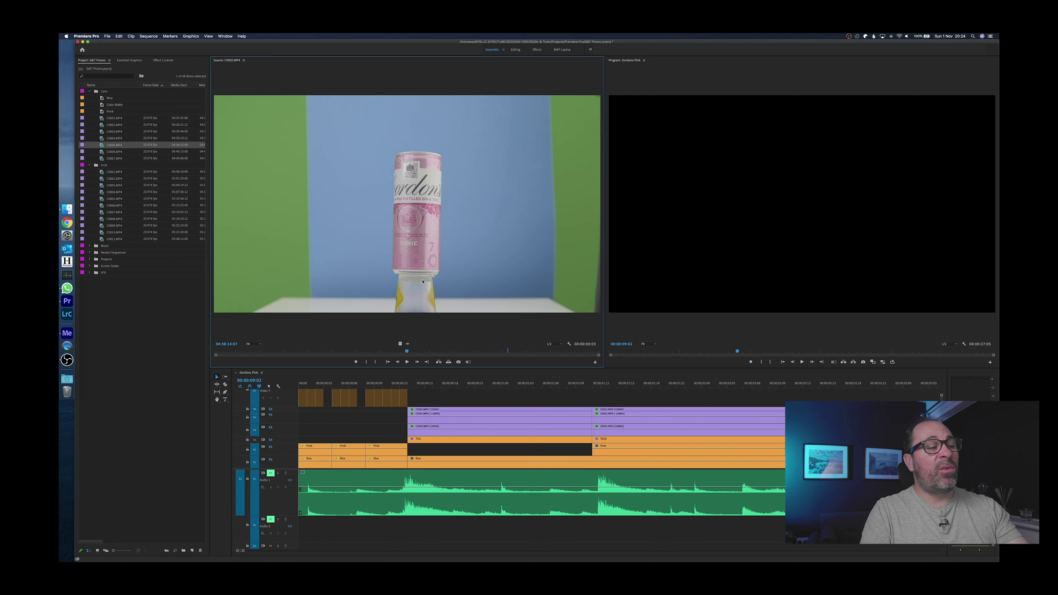
left_click_drag(407, 352, 379, 351)
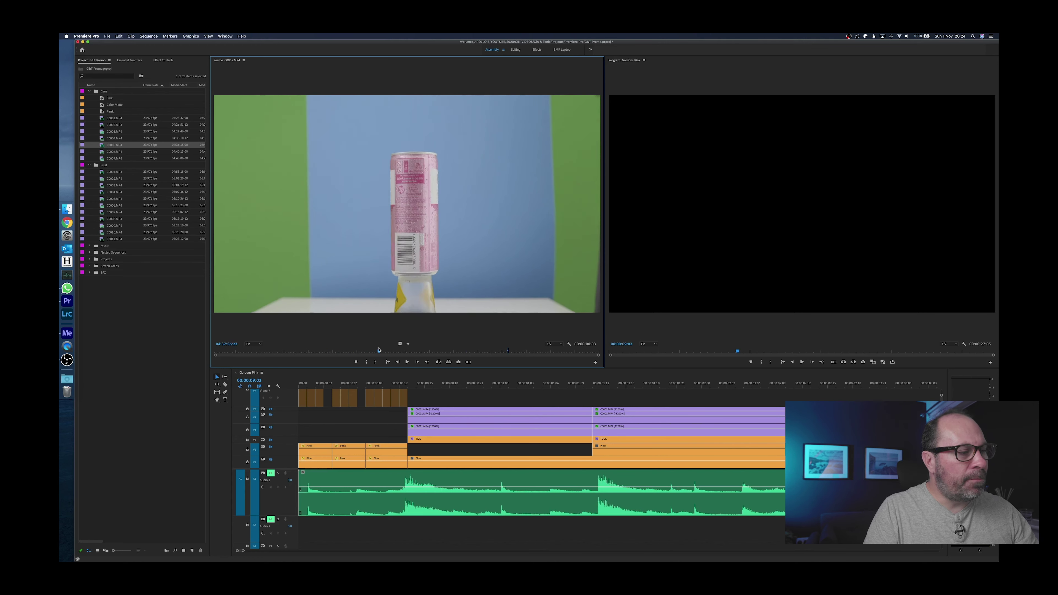
- Show the can clip's video track at 00:00:08:14 in the sequence and switch to the Editing workspace
left_click(500, 388)
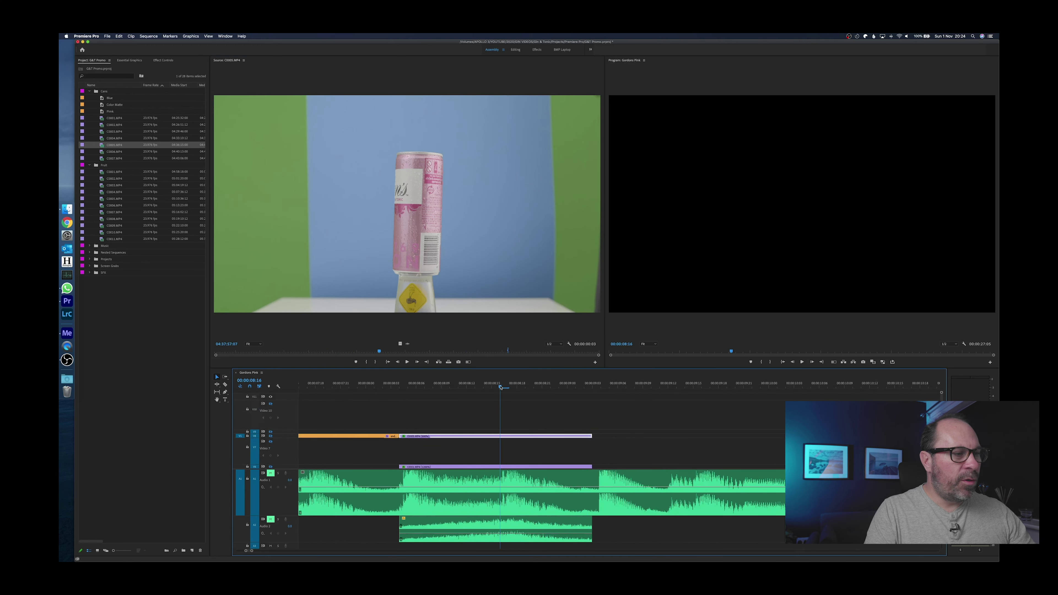
left_click(270, 436)
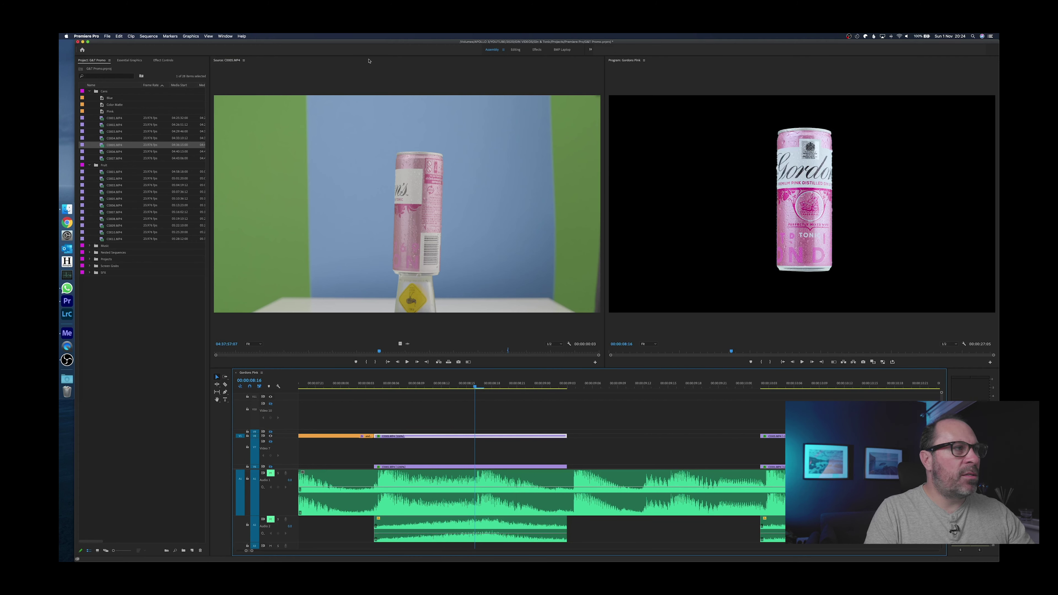
left_click(515, 50)
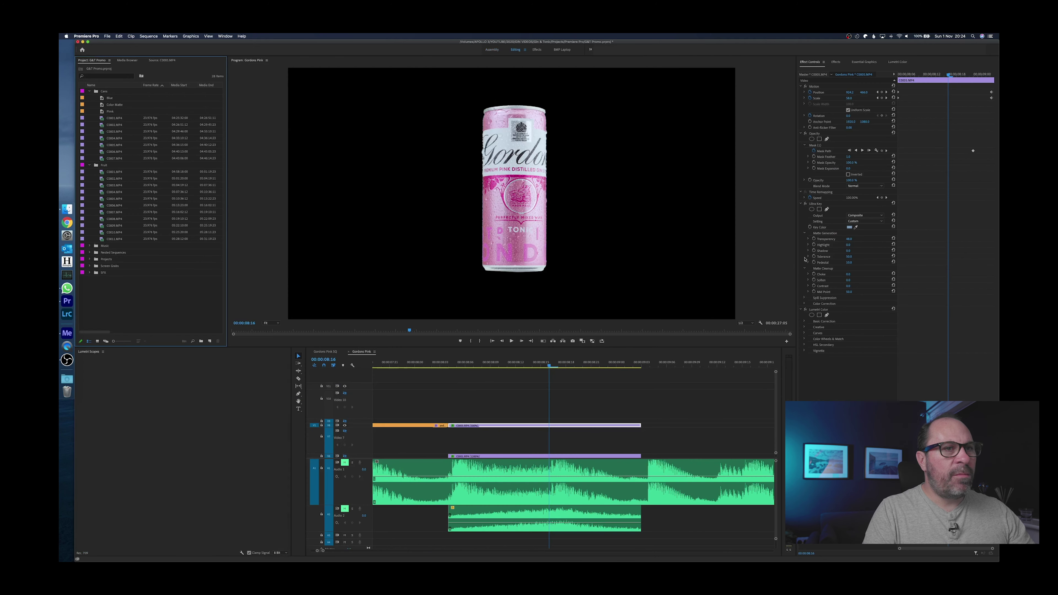
- Turn off Ultra Key, the Opacity mask and Lumetri Color on the can clip, checking its Basic Correction settings
left_click(805, 203)
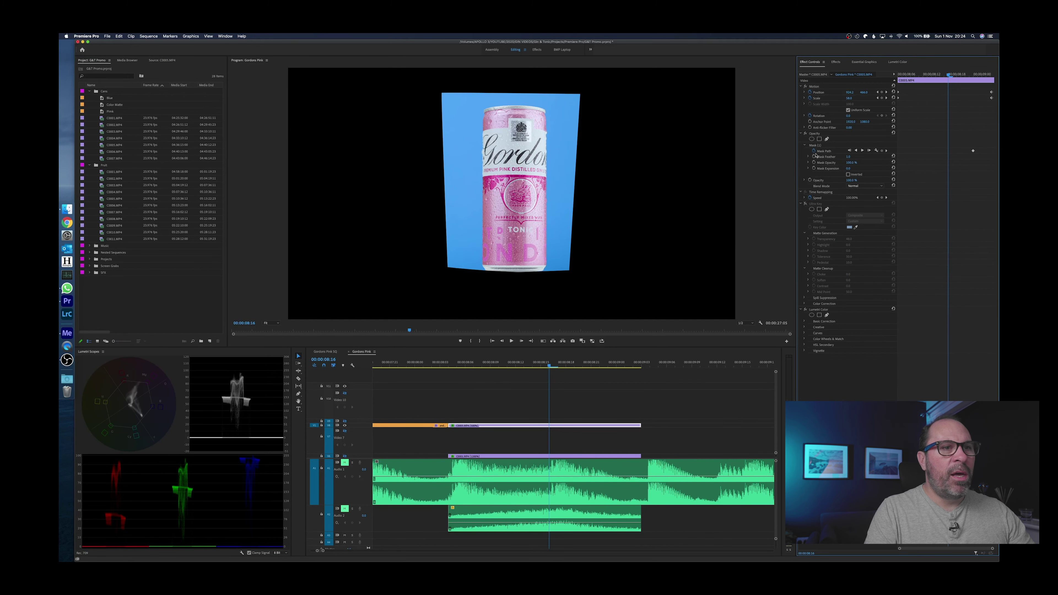
left_click(805, 133)
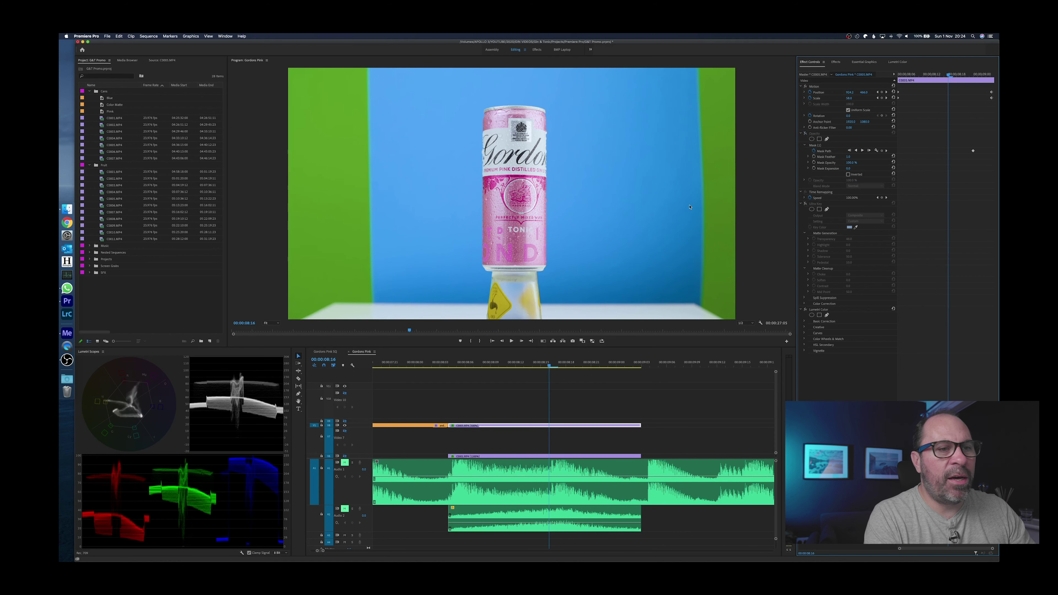
left_click(805, 310)
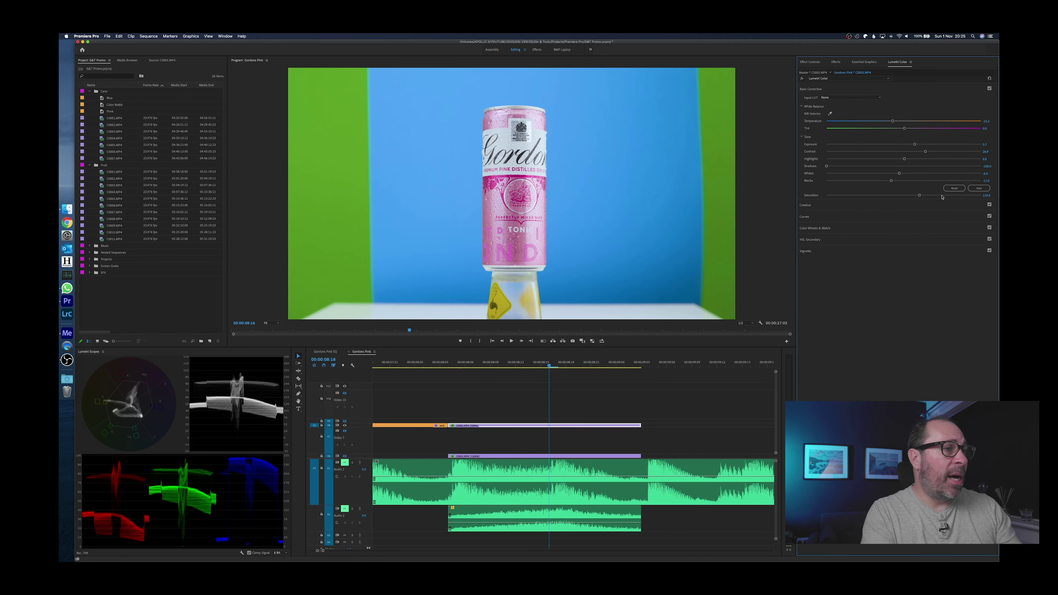
left_click(815, 62)
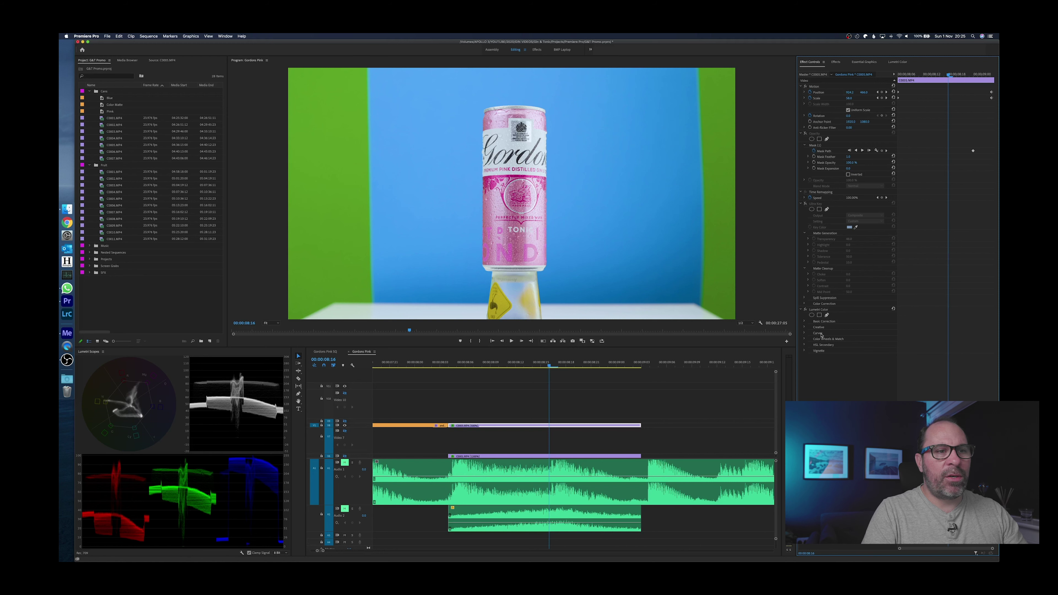
left_click(805, 309)
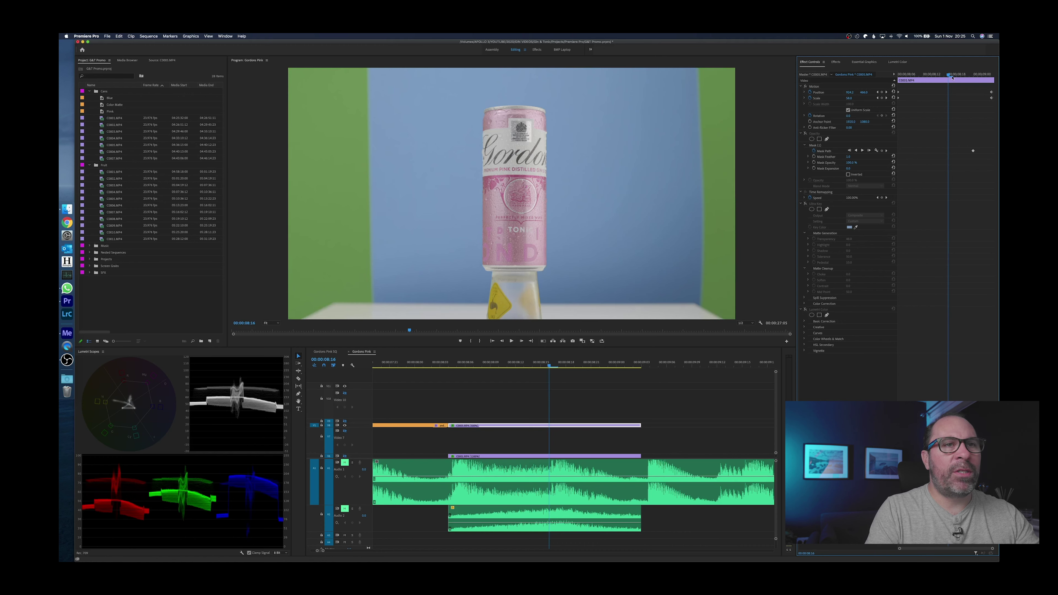
- Examine the can's Position and Scale animation between the start and end keyframes of the clip
left_click_drag(948, 76, 858, 88)
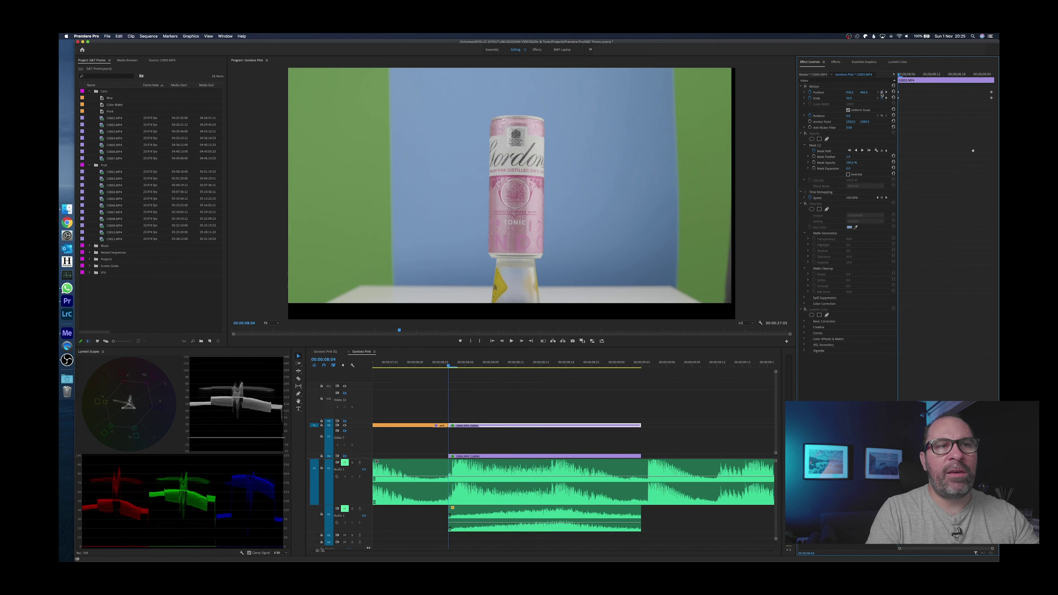
left_click_drag(899, 74, 990, 76)
left_click(886, 98)
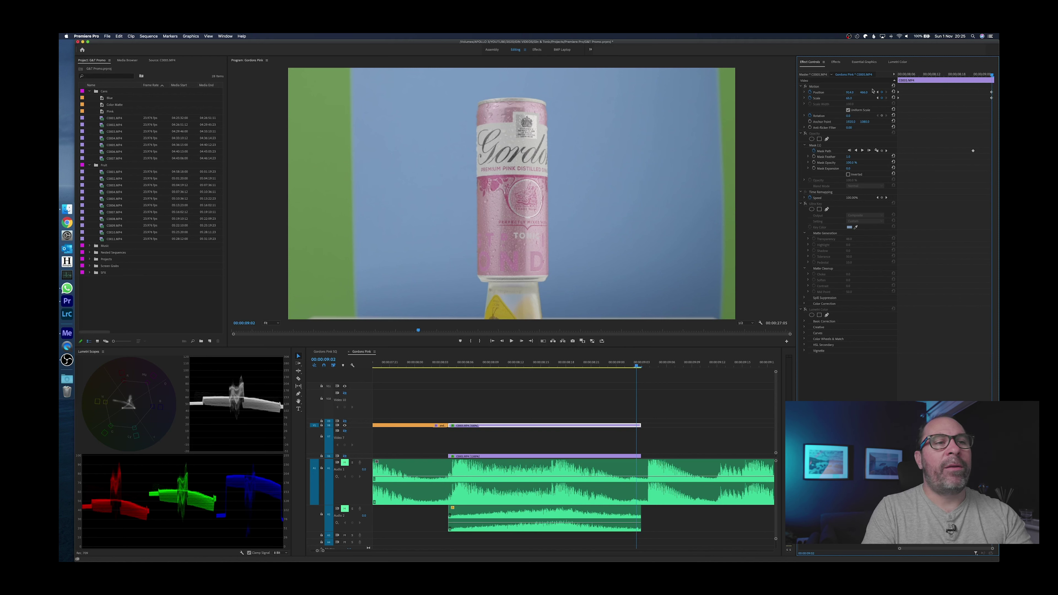
- Re-enable the can clip's Opacity mask and check the mask shape on the frames around its Mask Path keyframe
left_click(805, 133)
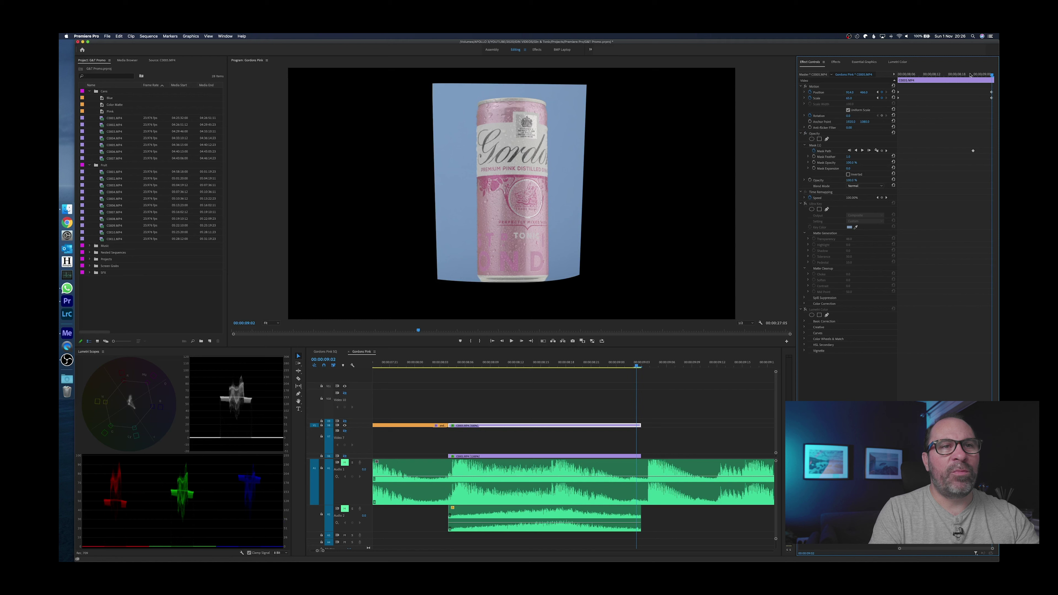
left_click_drag(993, 75, 974, 75)
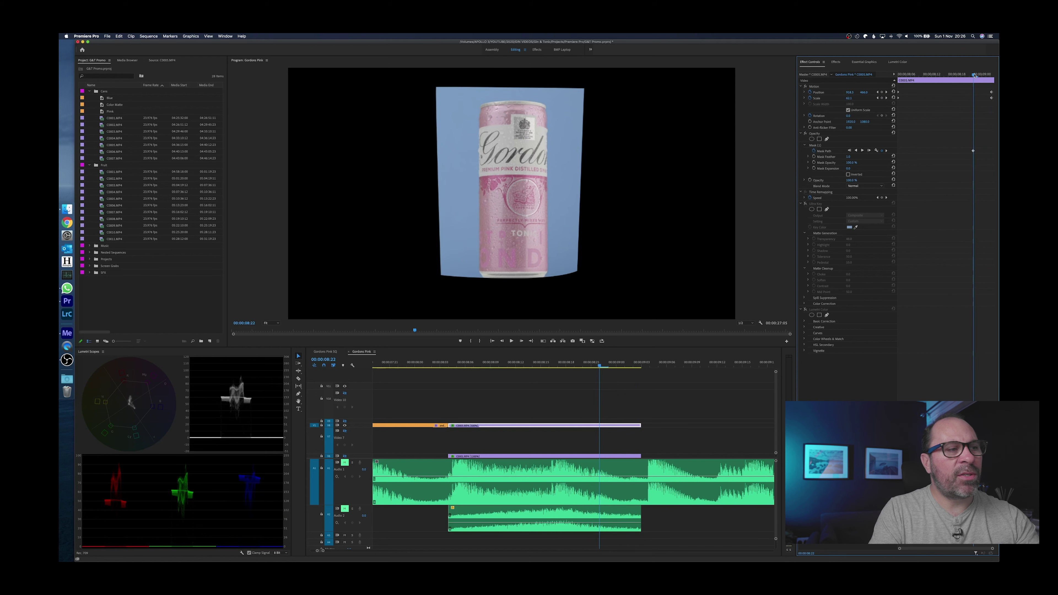
key("Left")
key("Left")
key("Left")
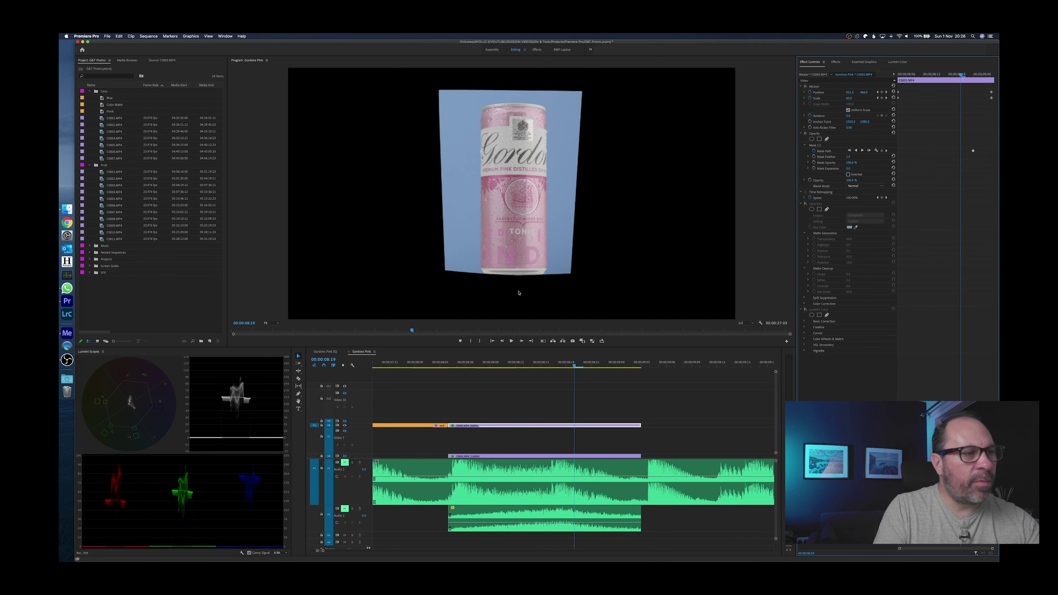
key("Right")
key("Right")
key("Right")
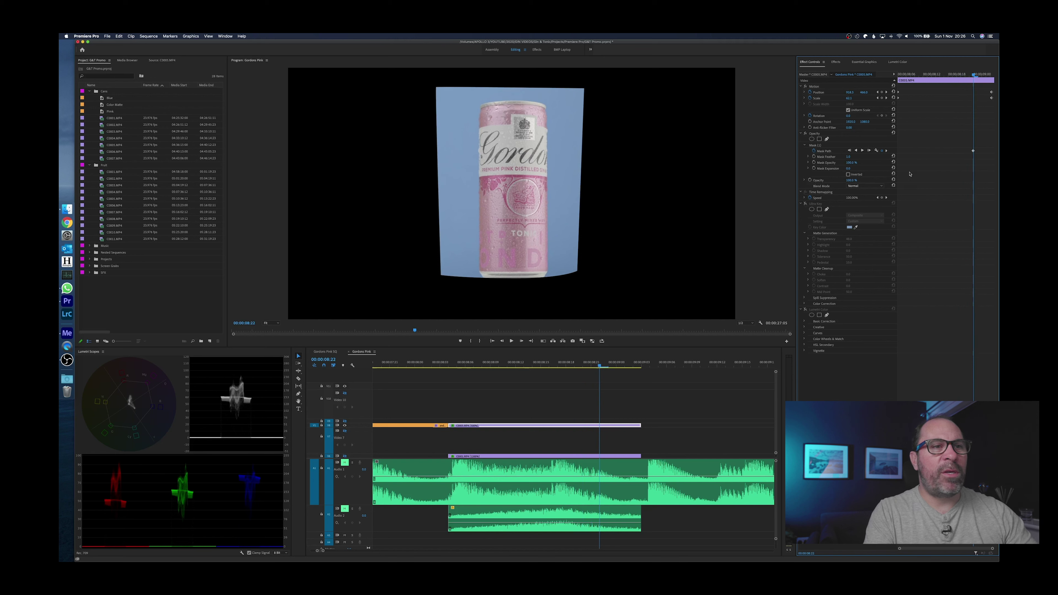
- Re-enable Ultra Key on the can clip to remove the blue background inside the mask
left_click(805, 204)
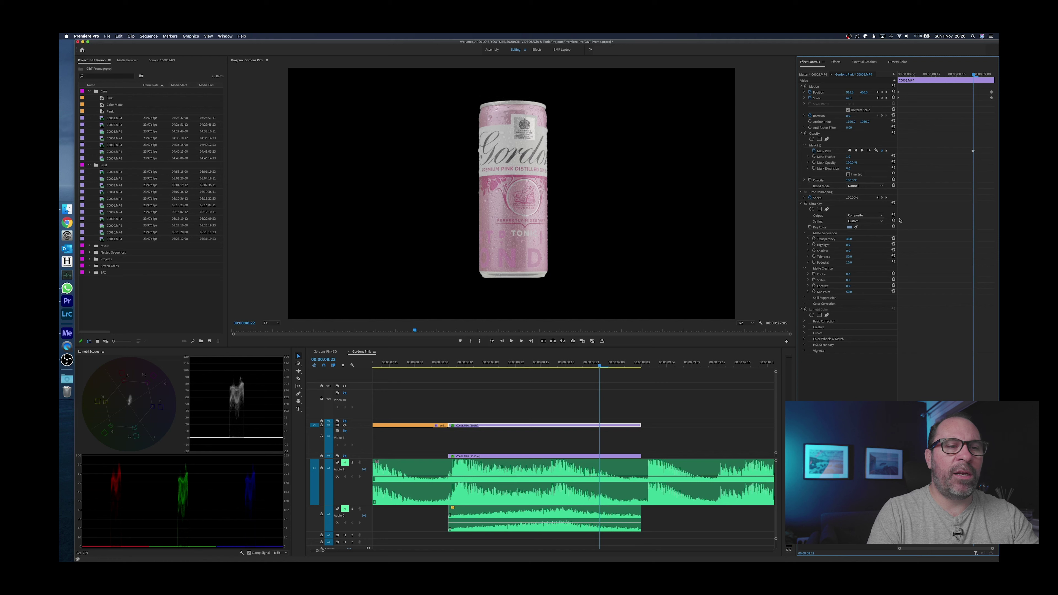
left_click_drag(858, 240, 847, 237)
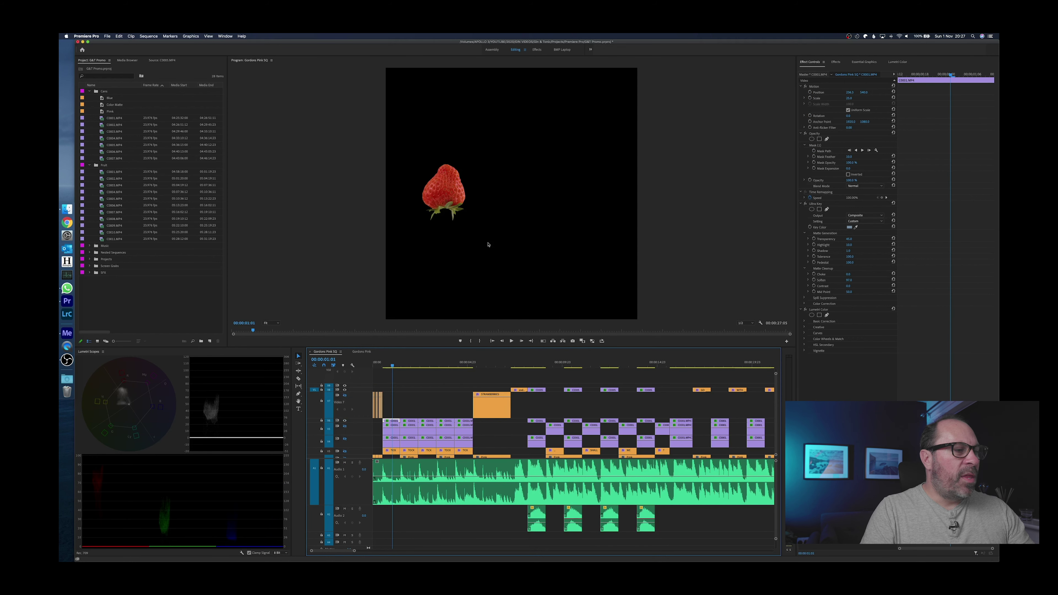
- Examine the strawberry clip with Ultra Key and the Opacity mask turned off, and switch Ultra Key back on
left_click(805, 204)
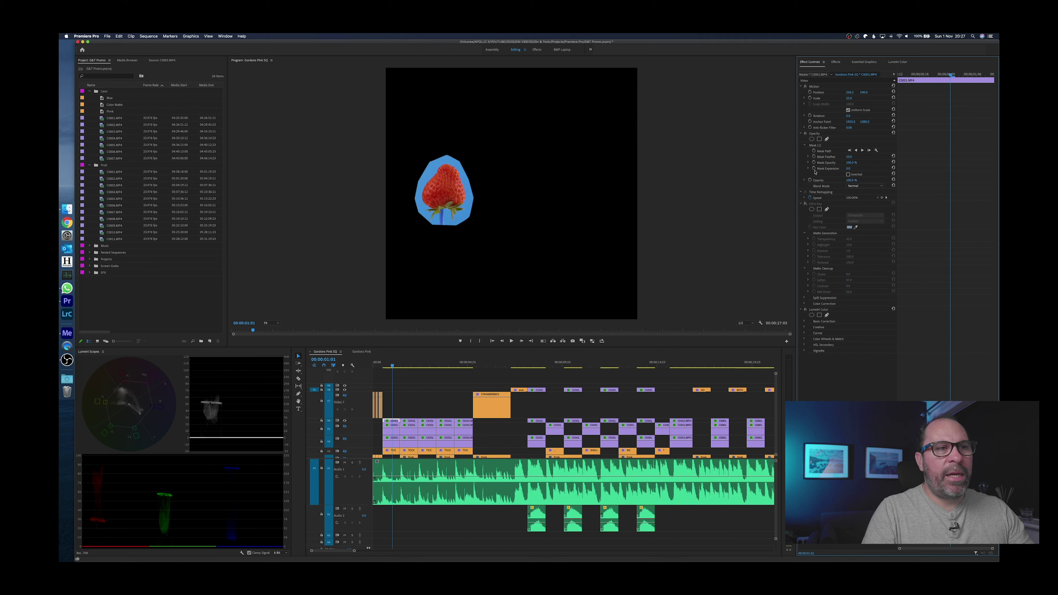
left_click(805, 134)
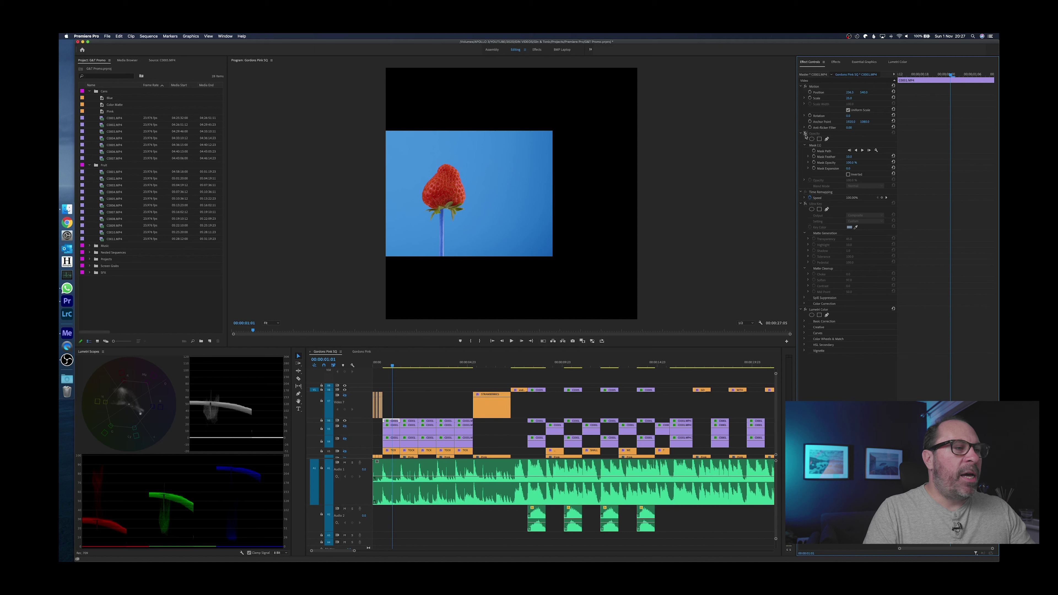
left_click(805, 204)
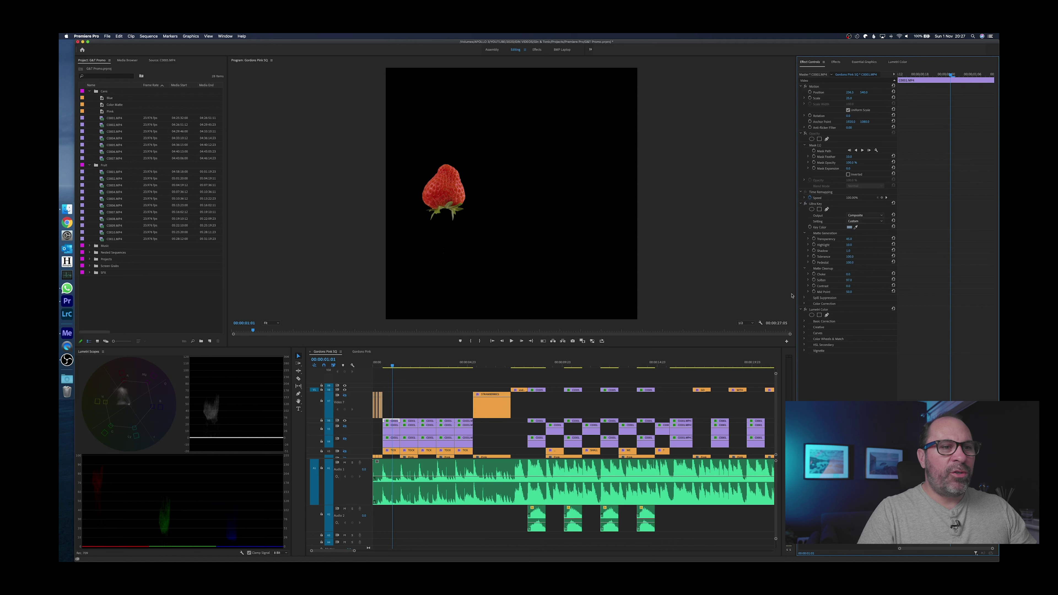
- Compare the keyed strawberry with its Lumetri Color effect off and on, leaving the effect enabled
left_click(805, 310)
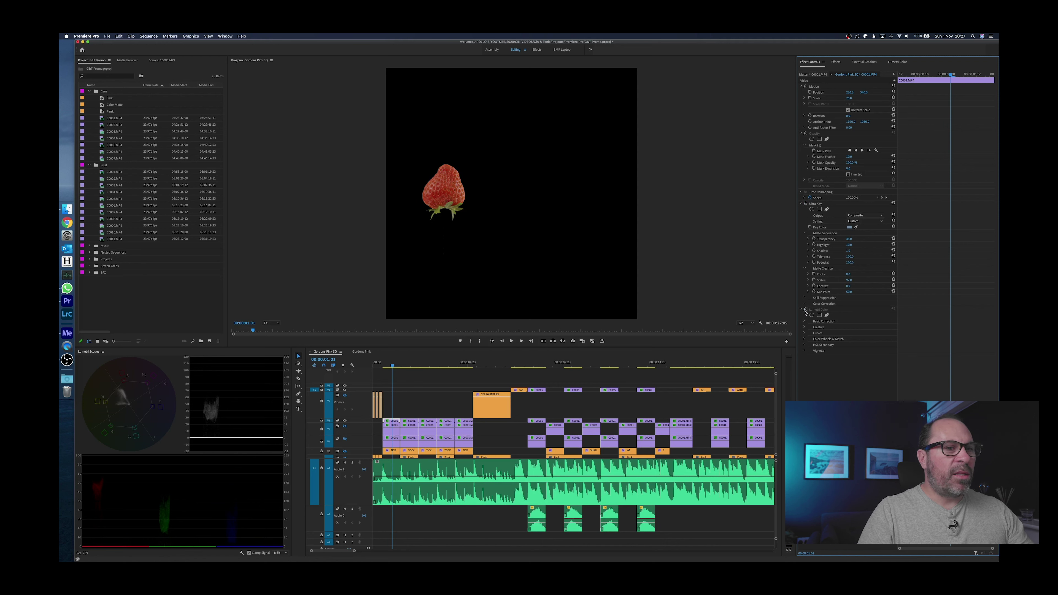
left_click(804, 310)
left_click(805, 309)
left_click(805, 310)
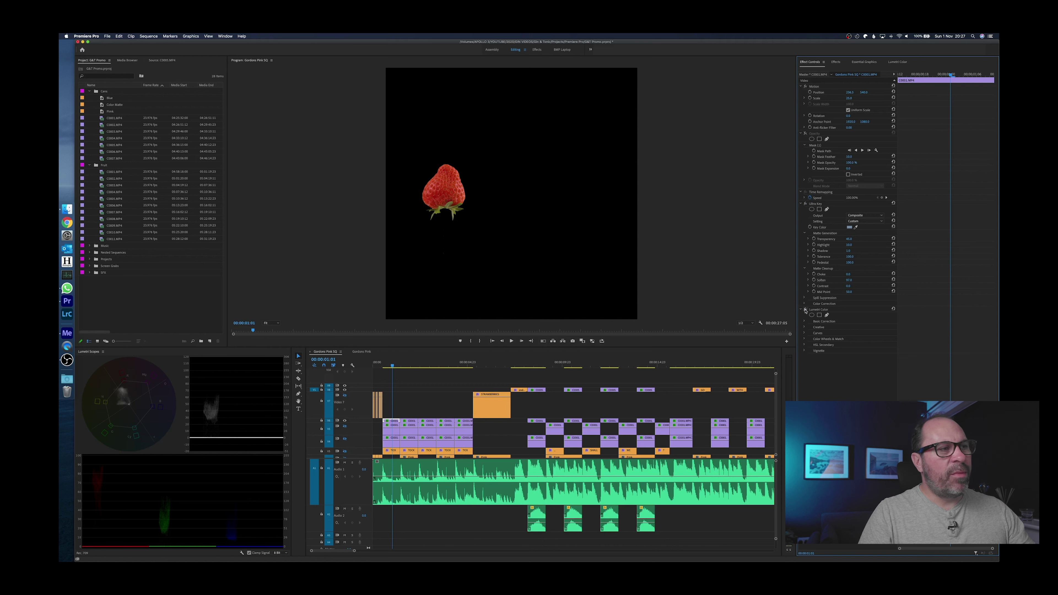
left_click(805, 310)
left_click(805, 310)
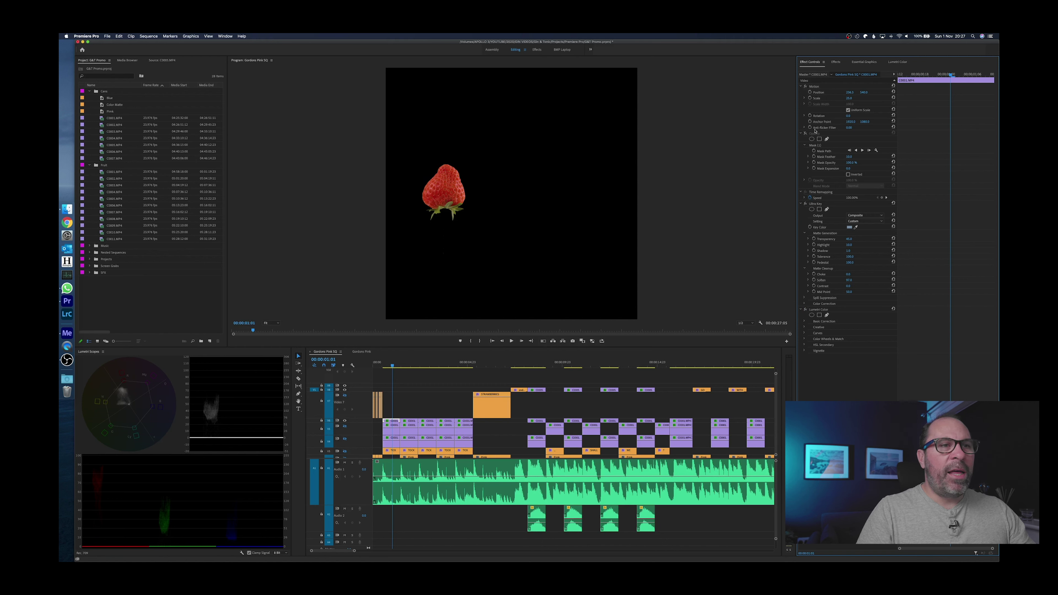
- Re-enable the strawberry clip's Opacity mask and compare the cutout with Ultra Key off and on, leaving the key enabled
left_click(805, 134)
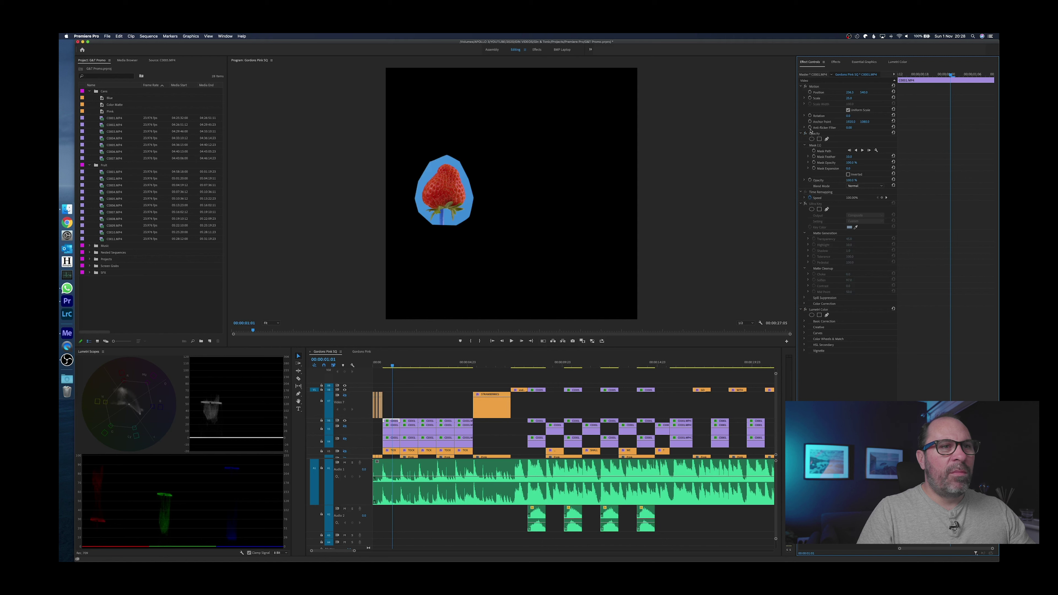
left_click(805, 203)
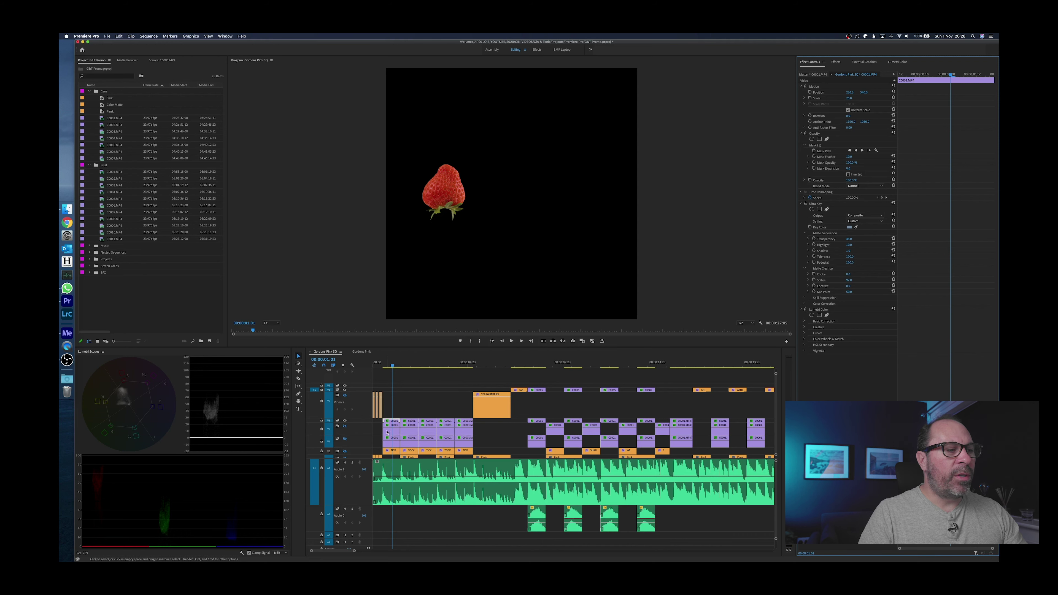
- Show the two video tracks holding the second and third strawberries
left_click(344, 426)
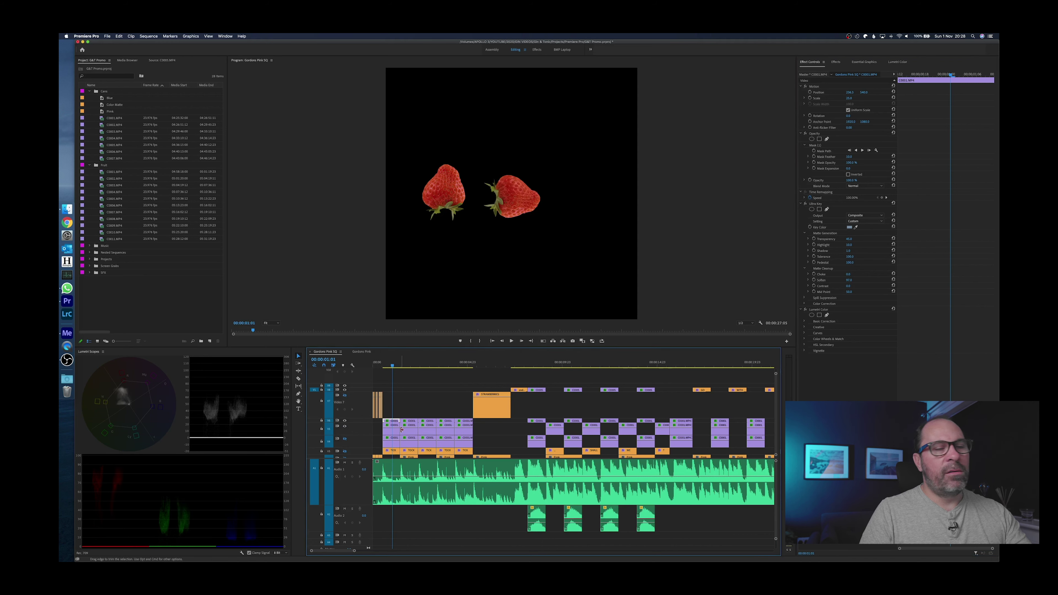
left_click(345, 439)
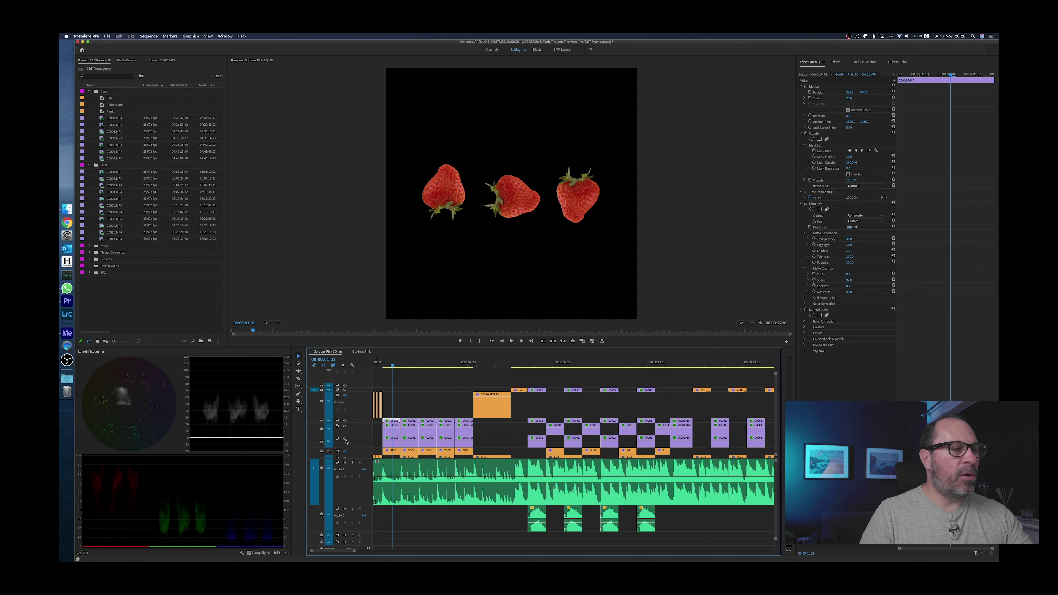
- Save the project and check the three strawberries' changing rotations at successive points in the sequence's opening section
left_click(408, 366)
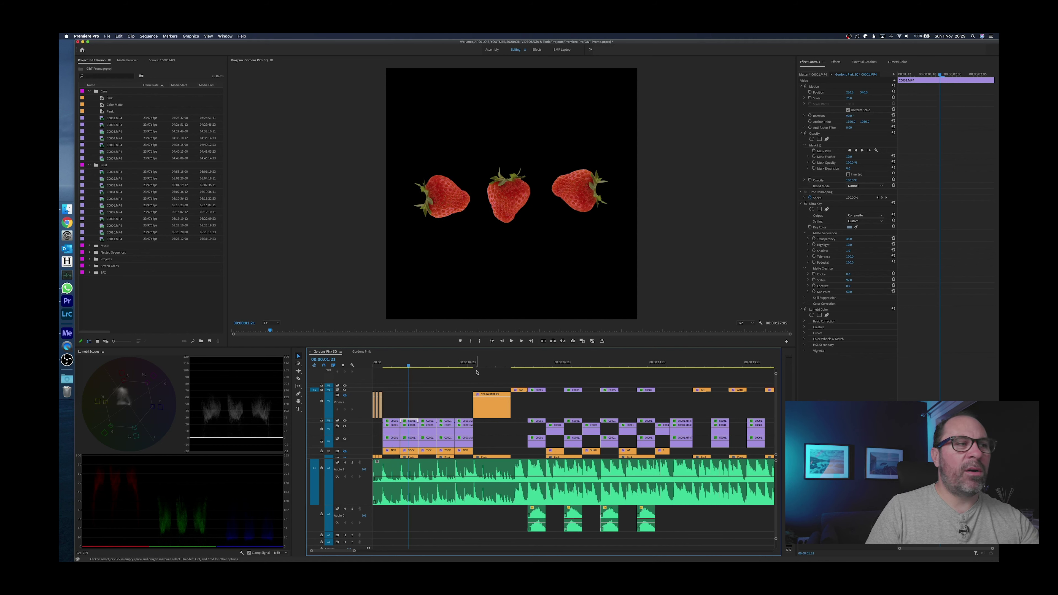
key("super+s")
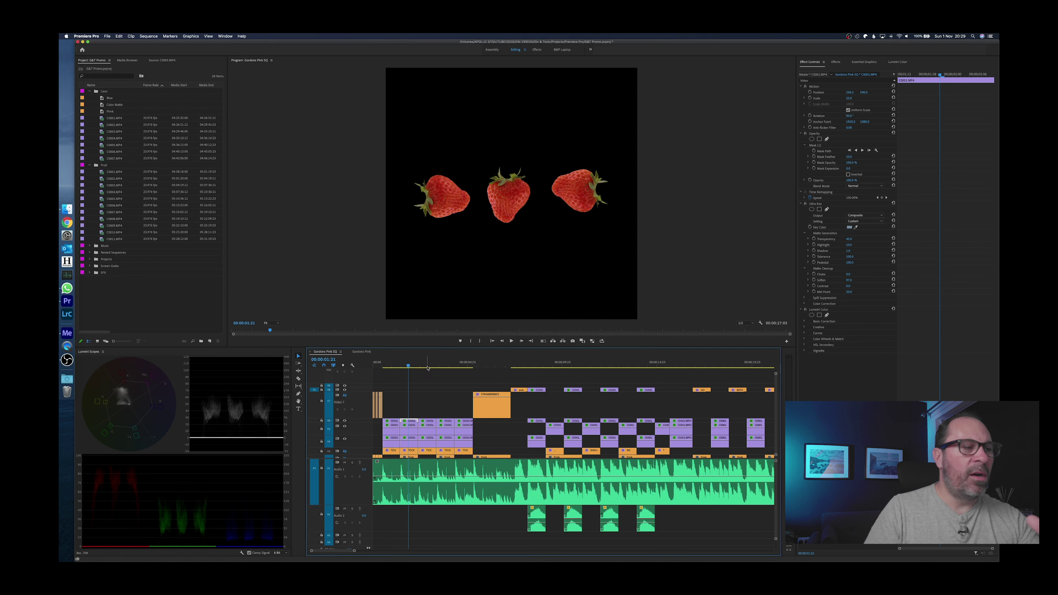
left_click(431, 366)
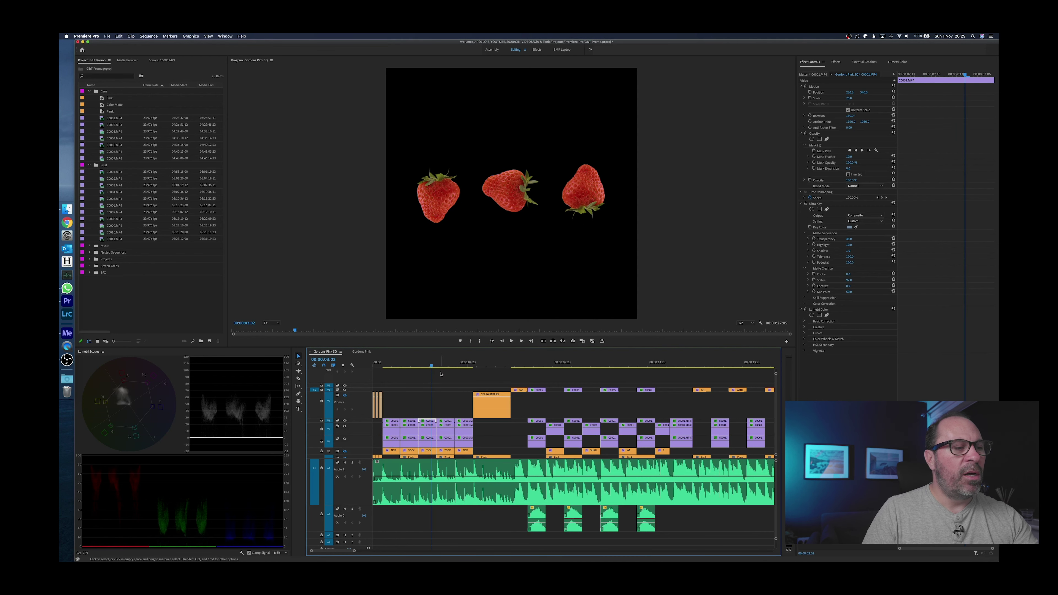
left_click(447, 366)
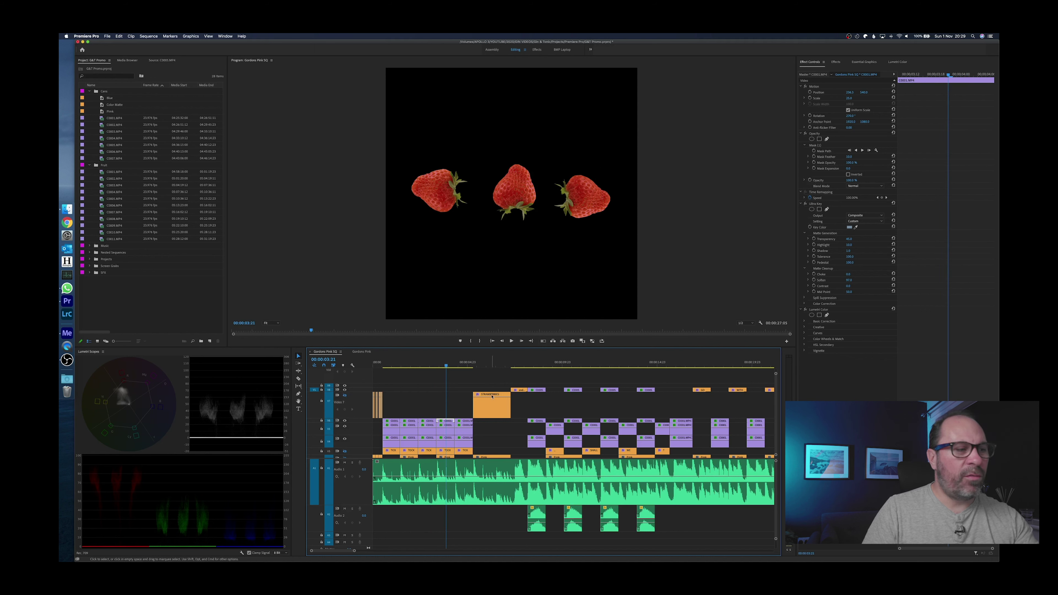
left_click(466, 366)
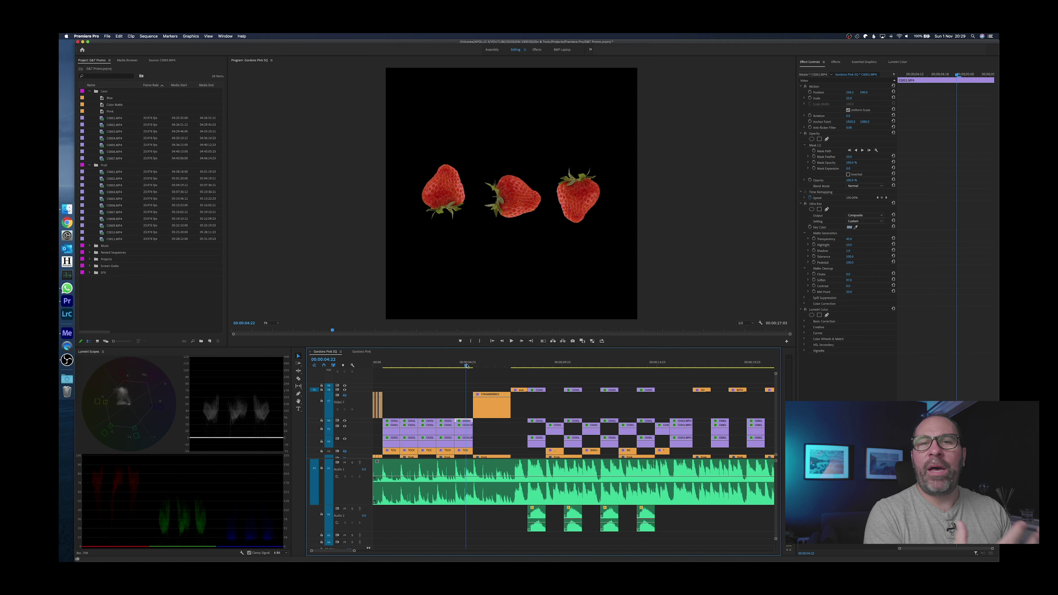
- Show the tracks holding the blue and pink backgrounds and view their split arrangement at the sequence start
scroll(415, 414, "down", 2)
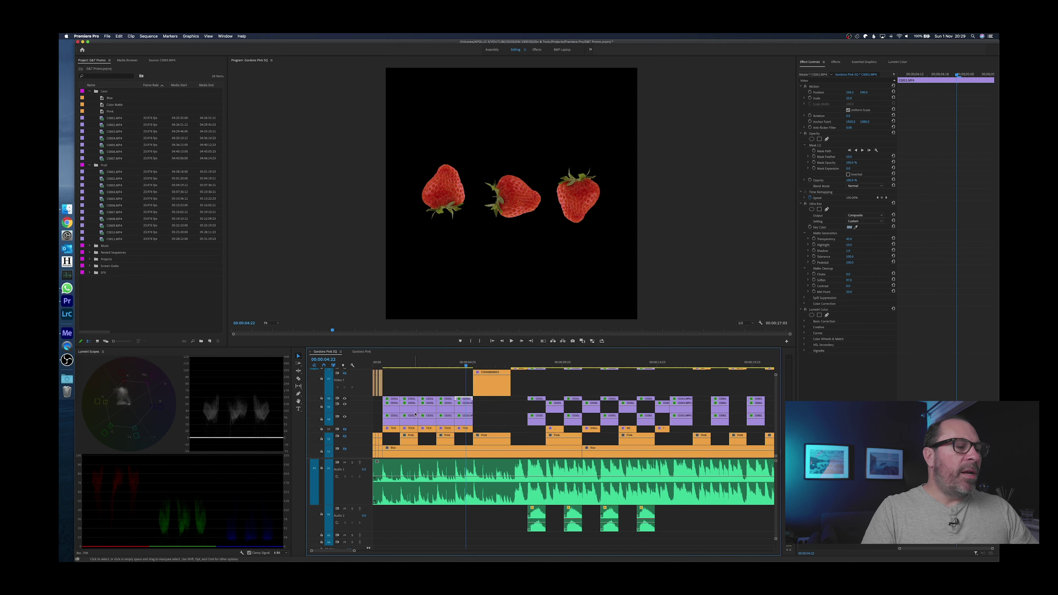
left_click(345, 449)
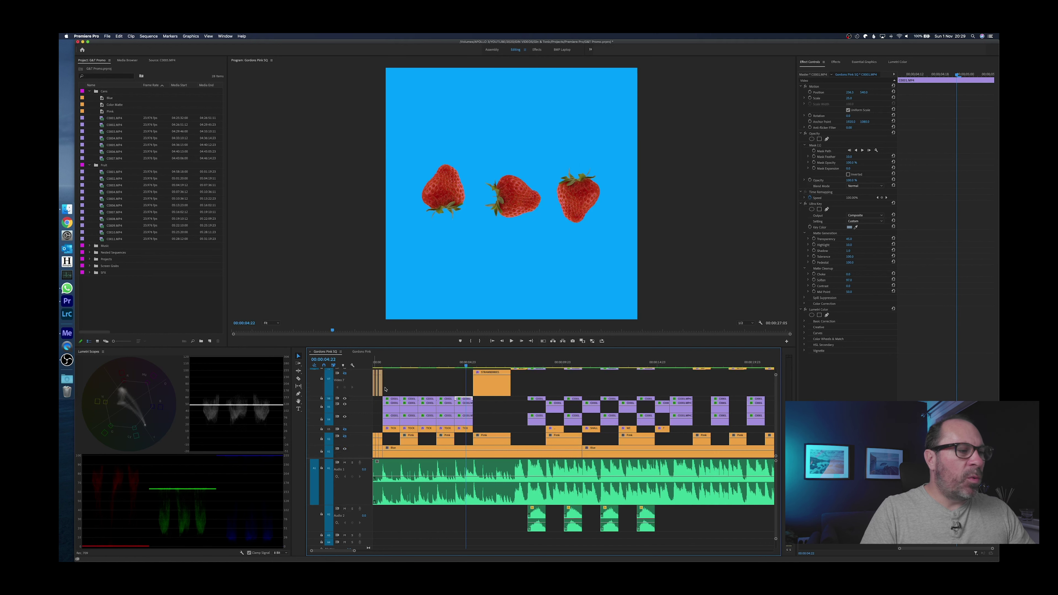
key("Home")
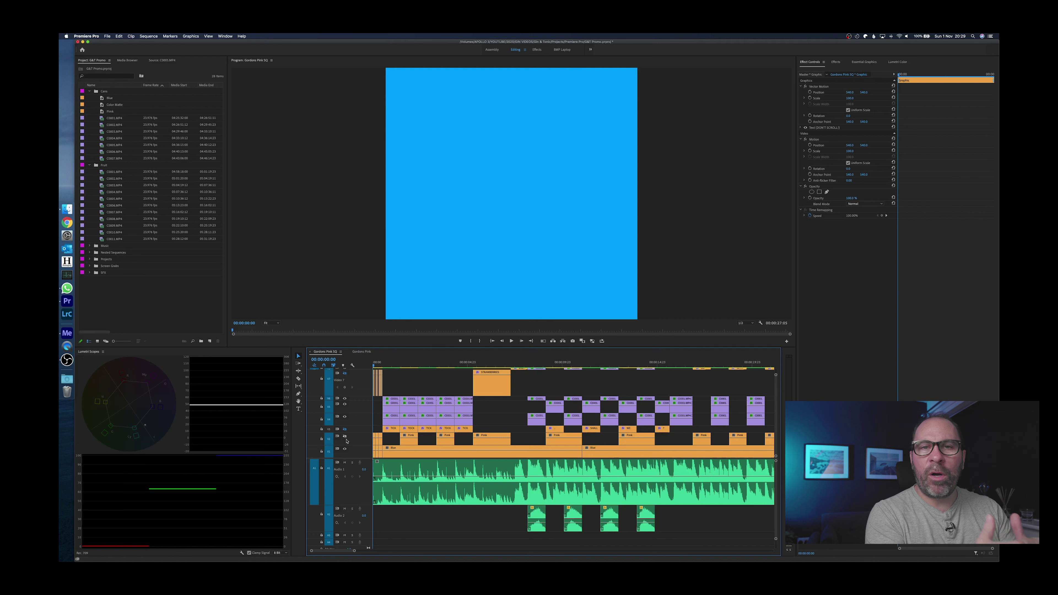
left_click(345, 437)
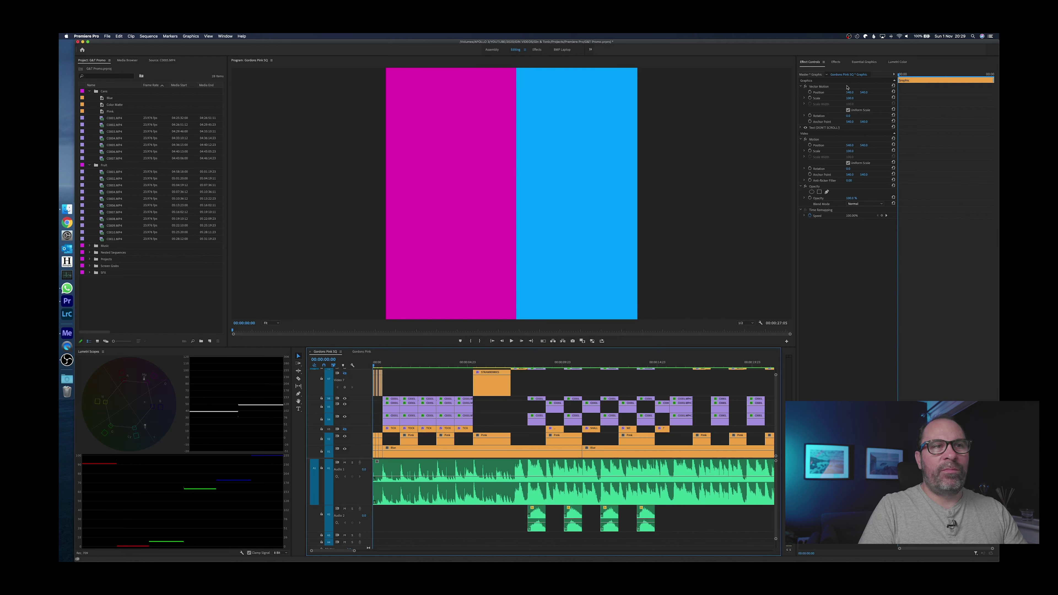
- Set the opening pink background clip's horizontal position to -400 so it covers only part of the blue background
left_click(376, 438)
left_click_drag(850, 92, 851, 94)
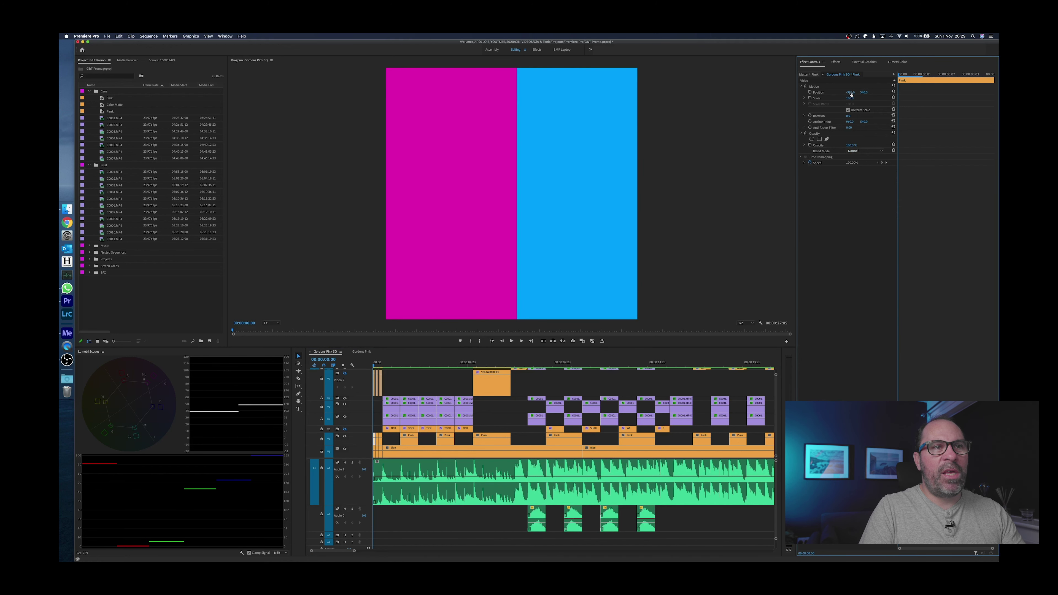
left_click(851, 92)
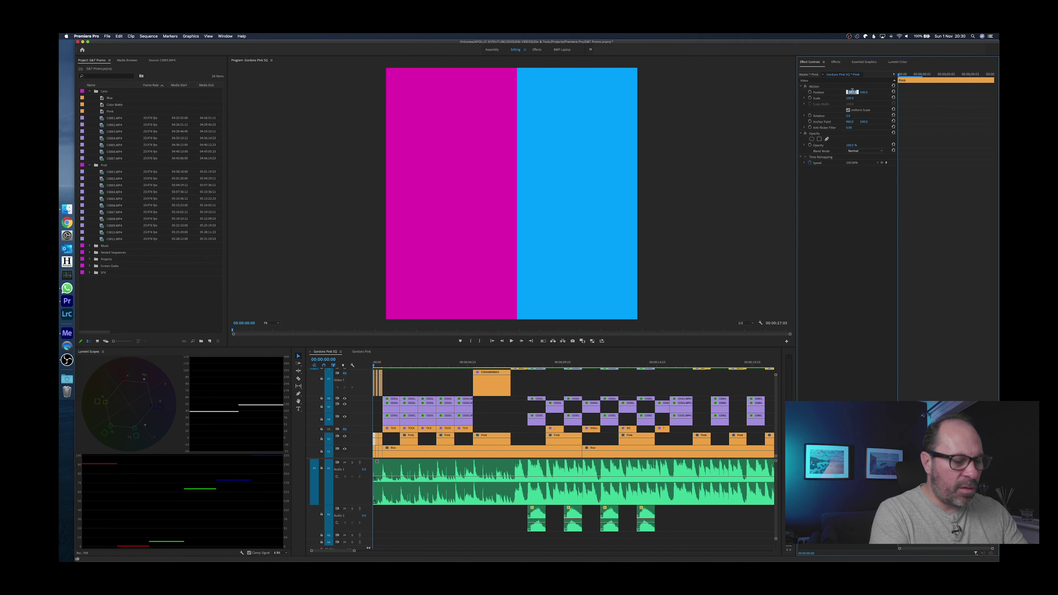
type("-400")
key("Return")
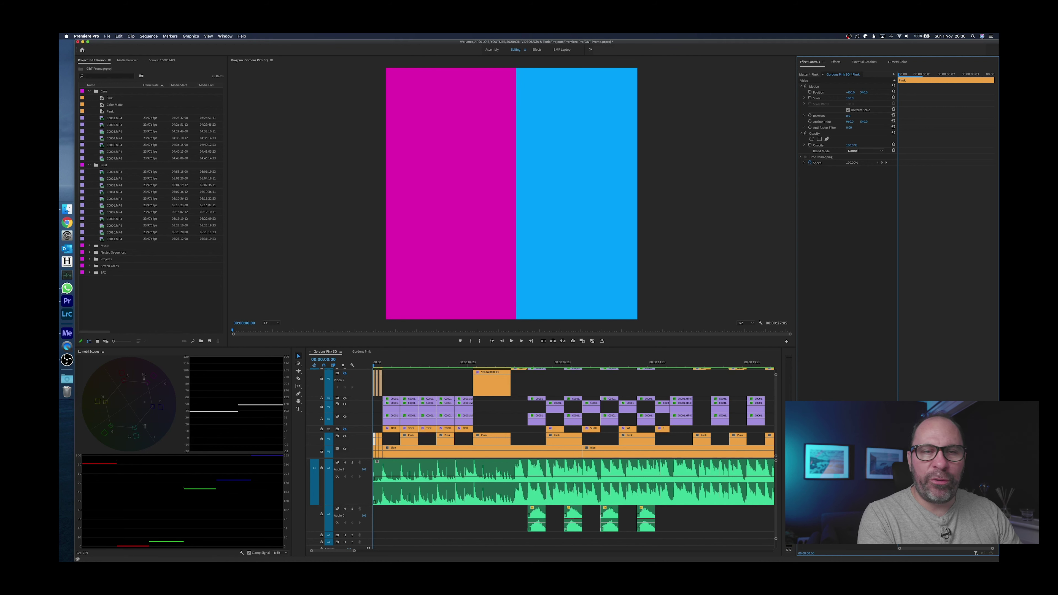
- Show the title text over the backgrounds and check the opening section from "DON'T SCROLL!" to the "AND..." title
scroll(367, 367, "up", 3)
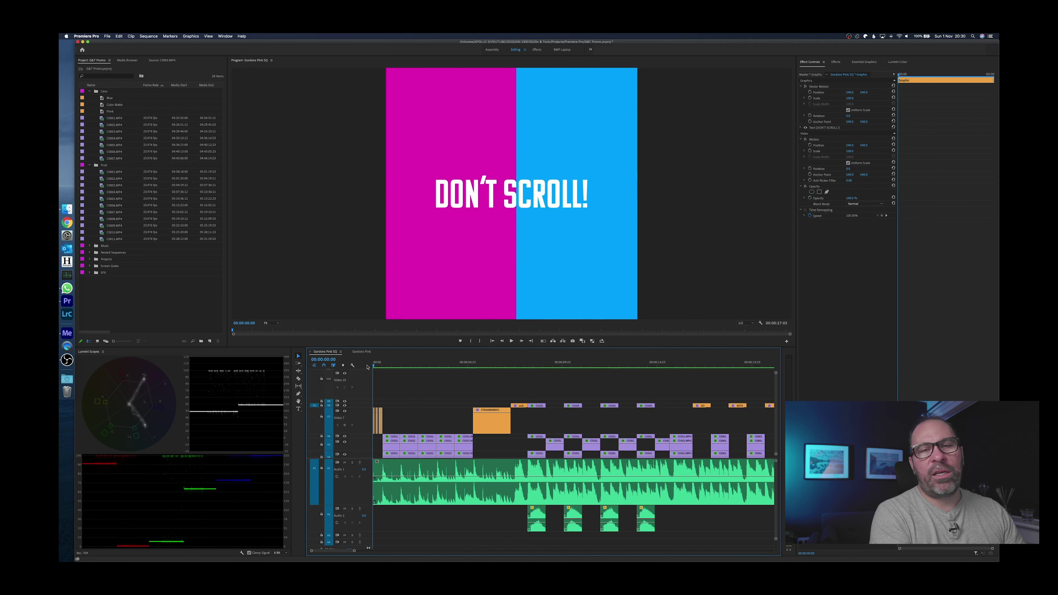
left_click_drag(373, 367, 401, 366)
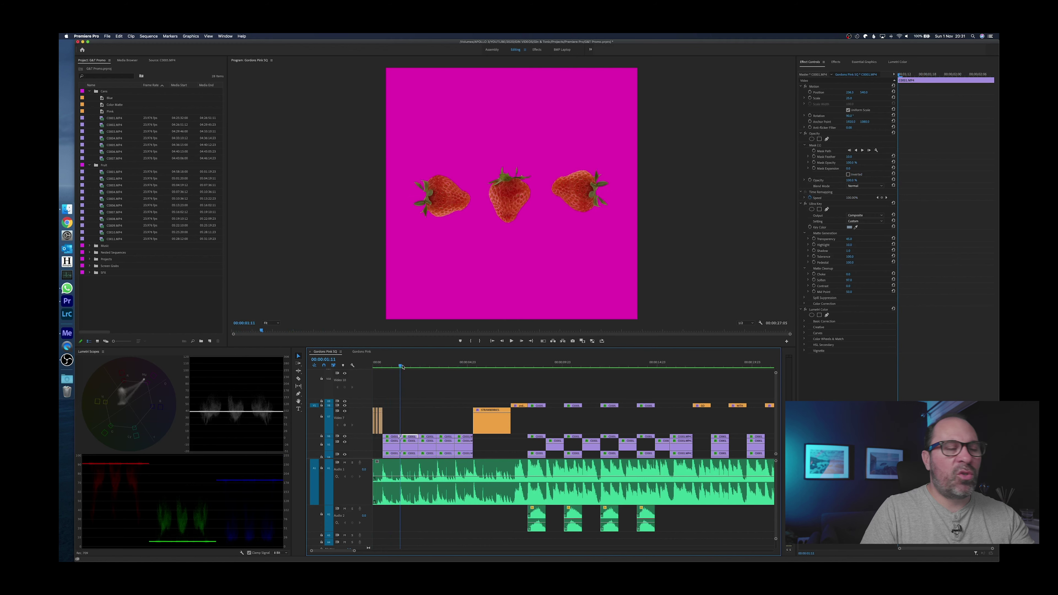
left_click_drag(402, 367, 524, 370)
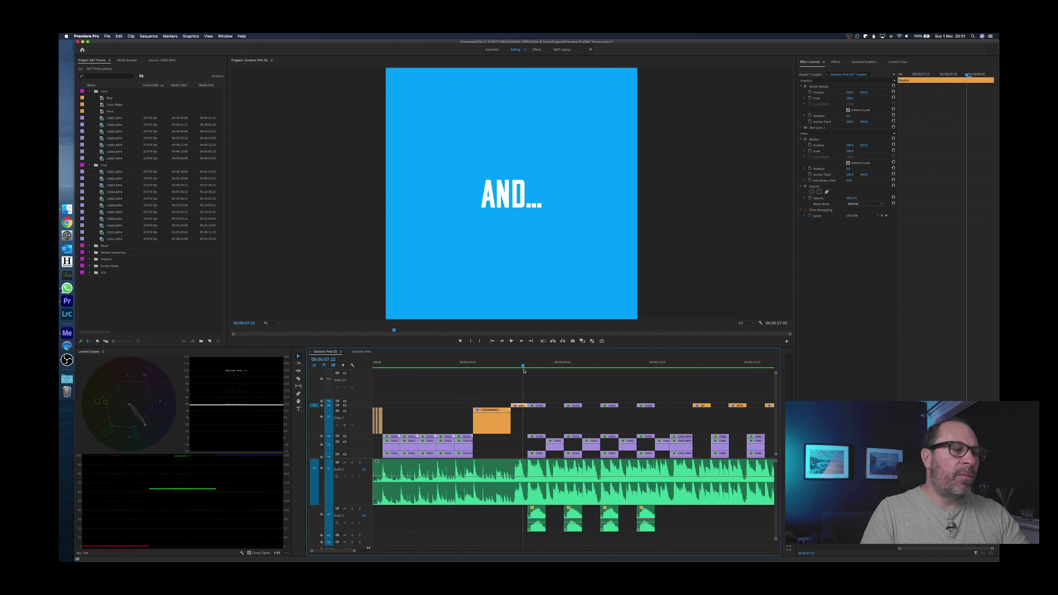
- Examine how the can, strawberries and alternating backgrounds are arranged between the "AND..." and "GO" titles
scroll(524, 371, "up", 1)
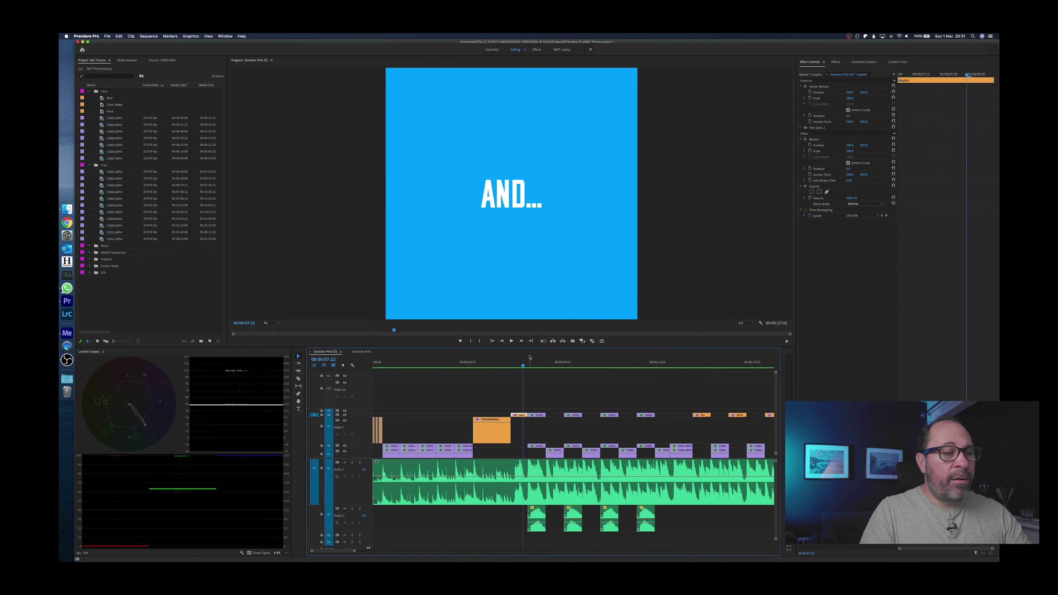
left_click(526, 366)
left_click_drag(526, 366, 527, 366)
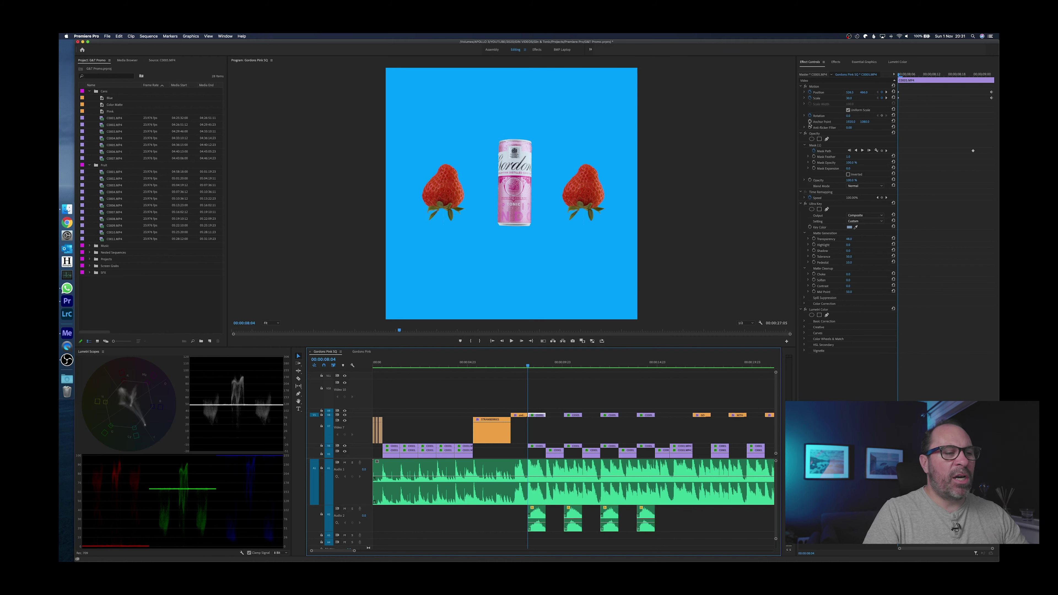
left_click_drag(529, 367, 596, 371)
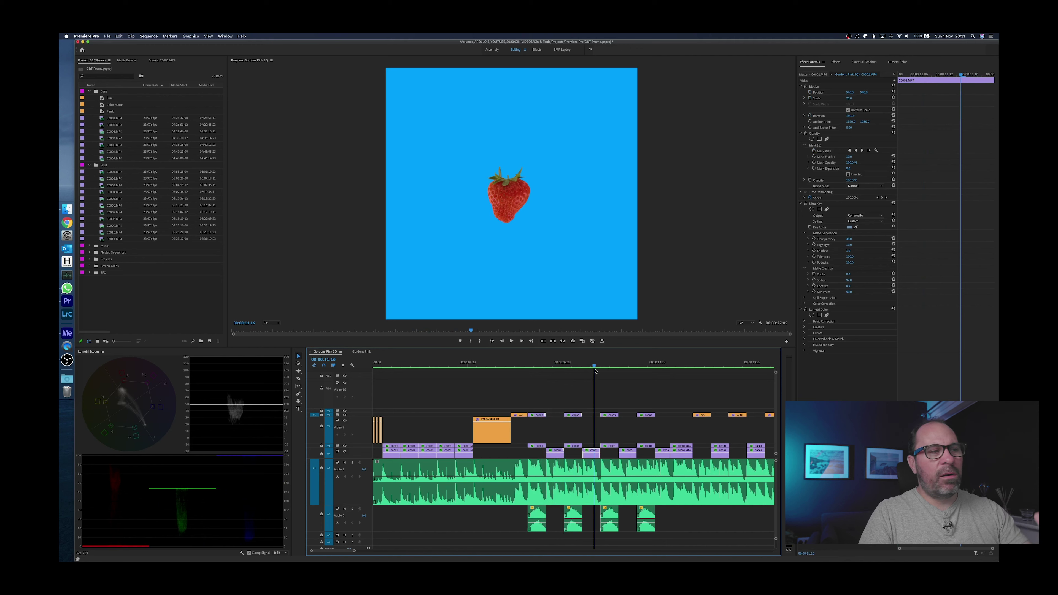
left_click_drag(595, 371, 636, 371)
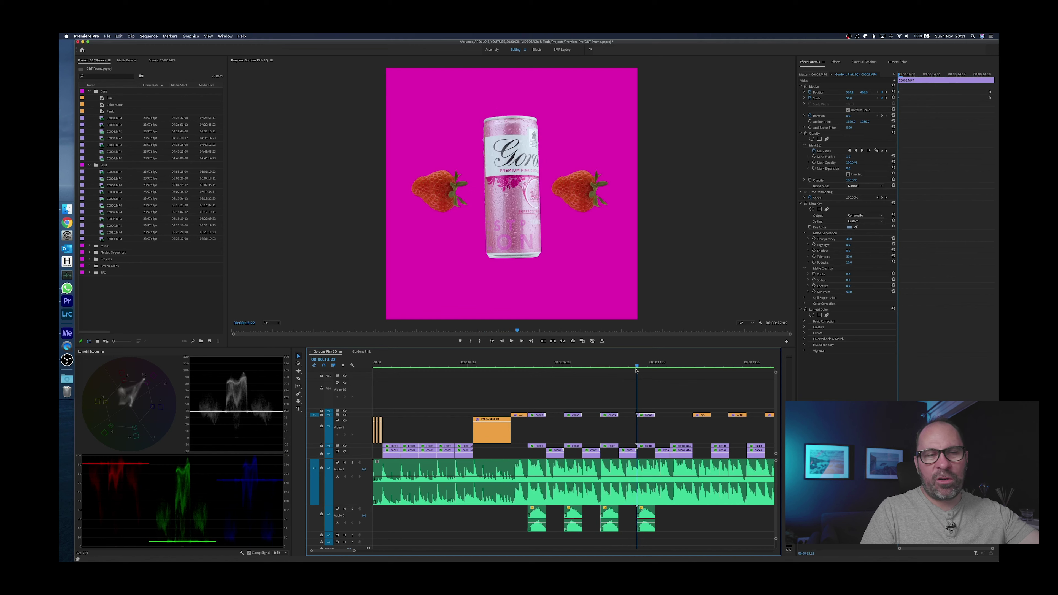
left_click_drag(636, 371, 699, 372)
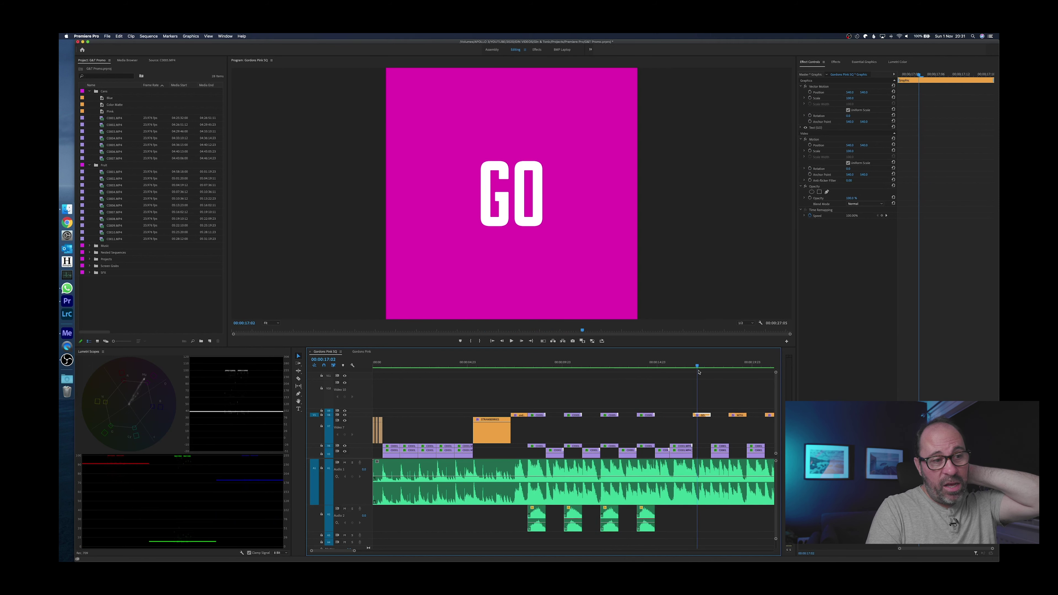
- Check the alternating titles and strawberry shots from "GO" through "PINK!!!" to the start of the closing can shot
scroll(645, 370, "right", 5)
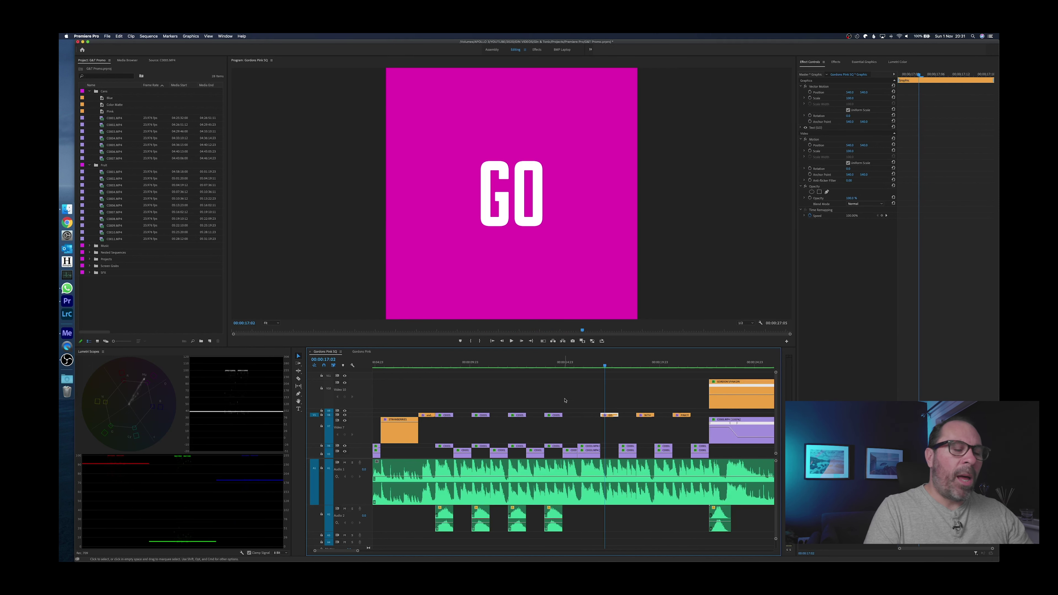
left_click(648, 366)
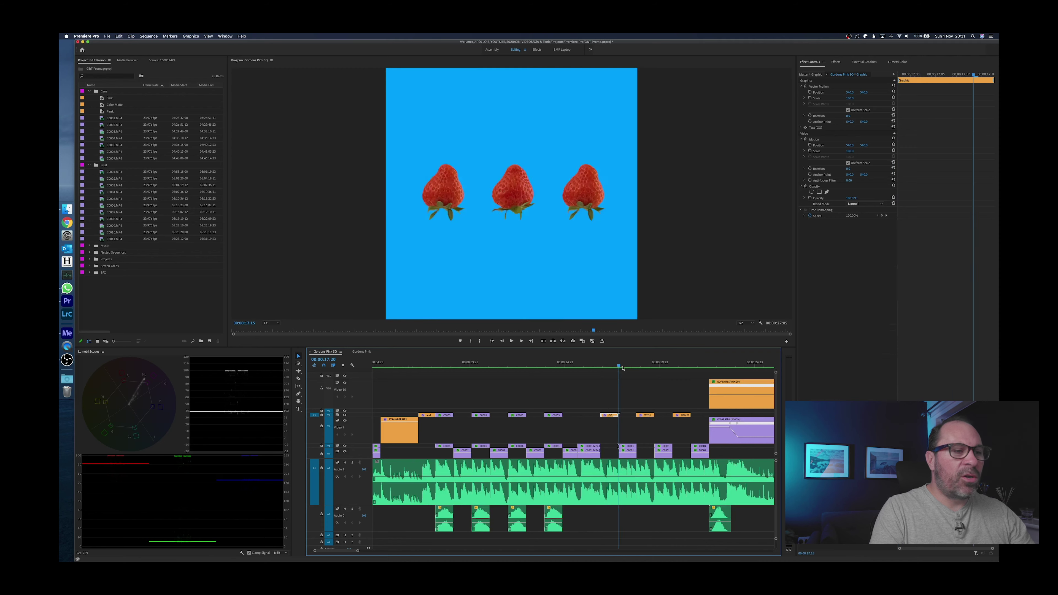
left_click(655, 369)
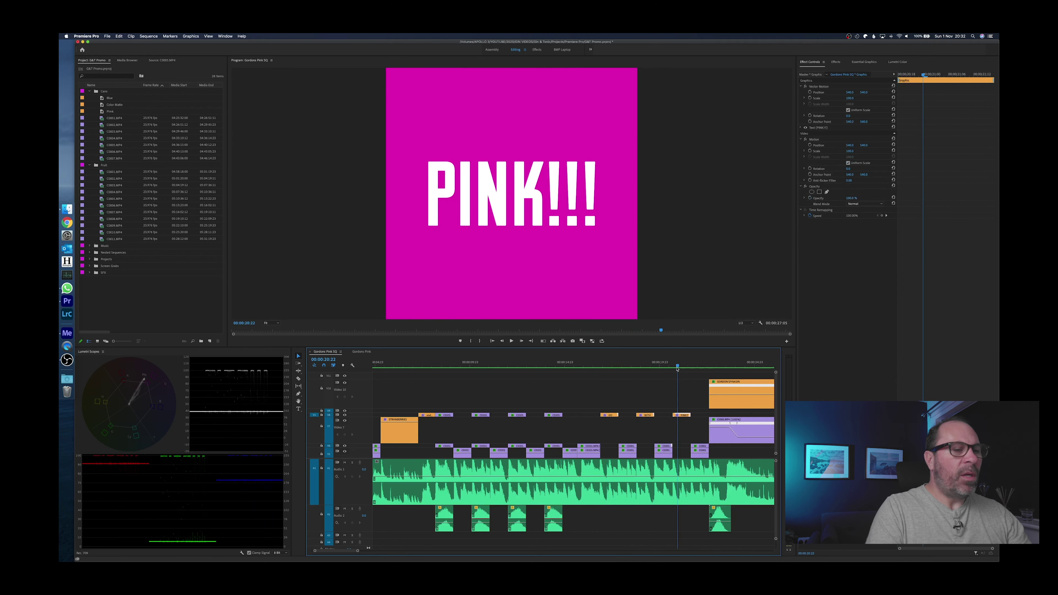
left_click_drag(619, 369, 708, 370)
- Examine the blurred entrance of the can and title at the start of the closing shot
scroll(709, 370, "down", 5)
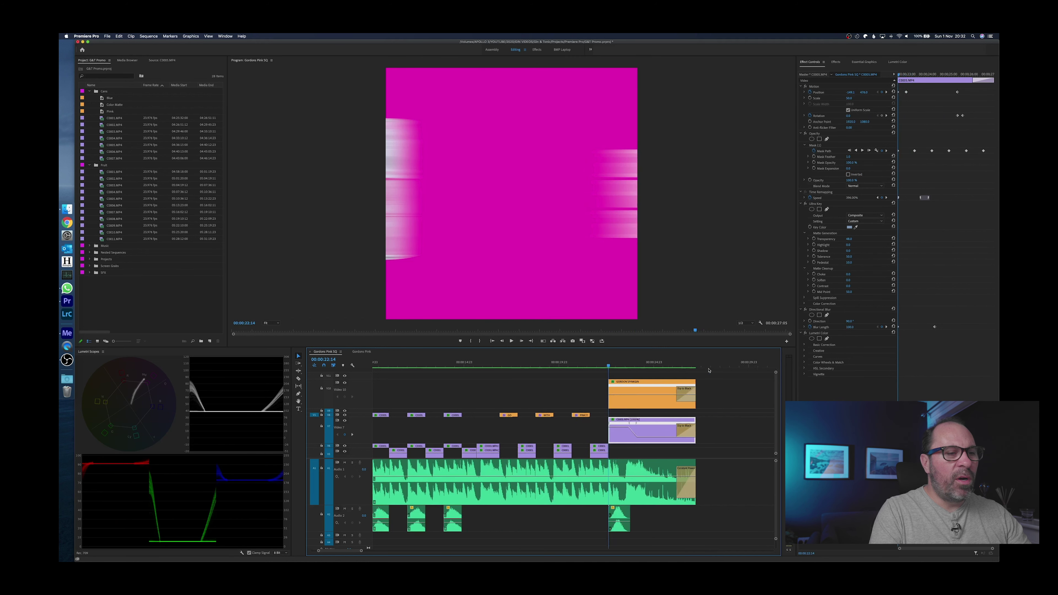
key("shift+d")
left_click_drag(600, 368, 607, 368)
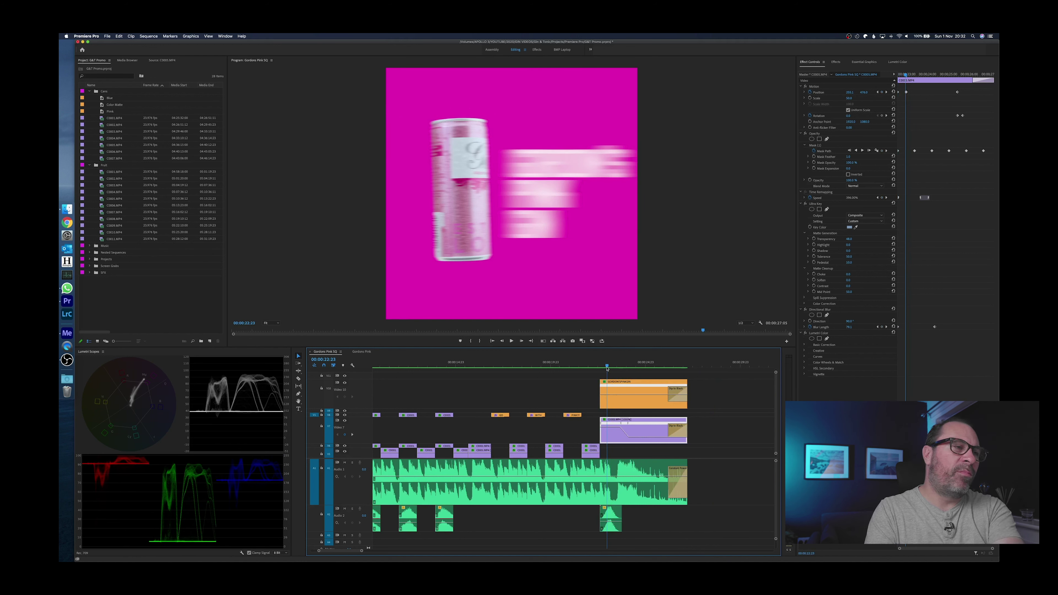
left_click_drag(607, 368, 606, 368)
- Select the closing title graphic and inspect its Directional Blur keyframes for Direction and Blur Length
left_click(633, 395)
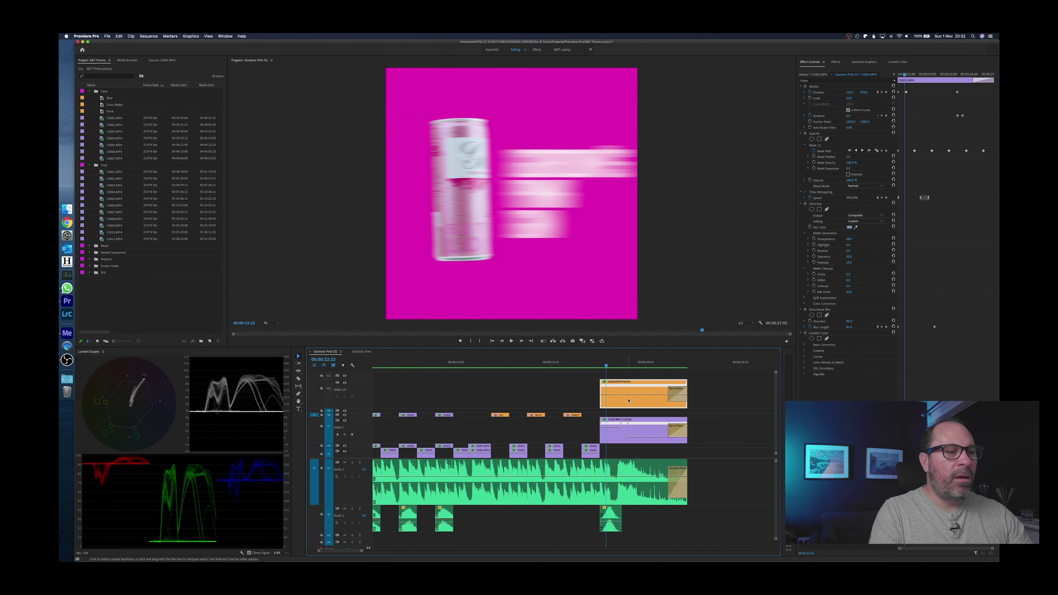
left_click(855, 142)
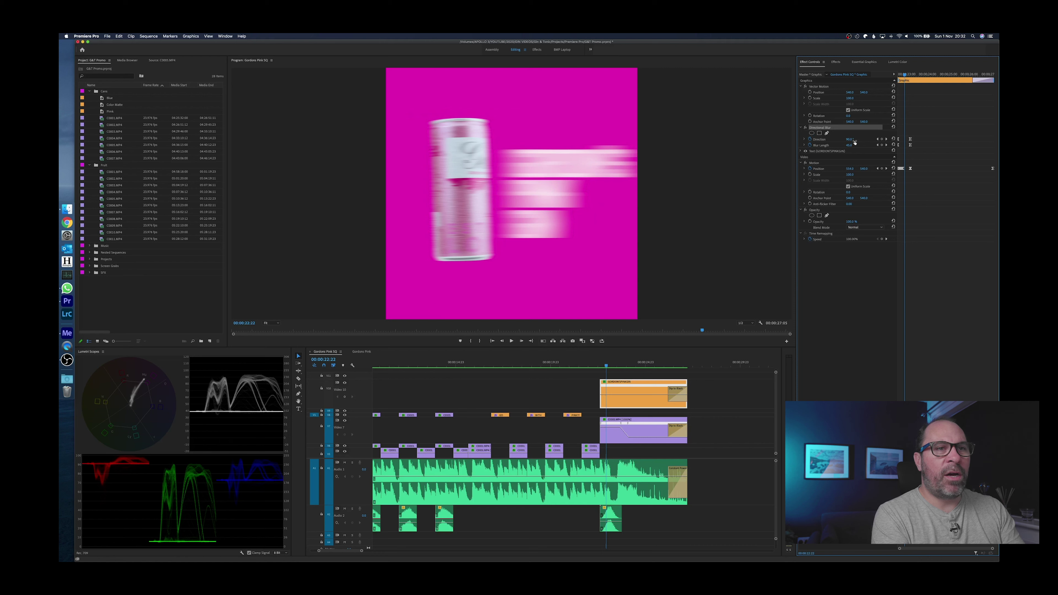
left_click(850, 140)
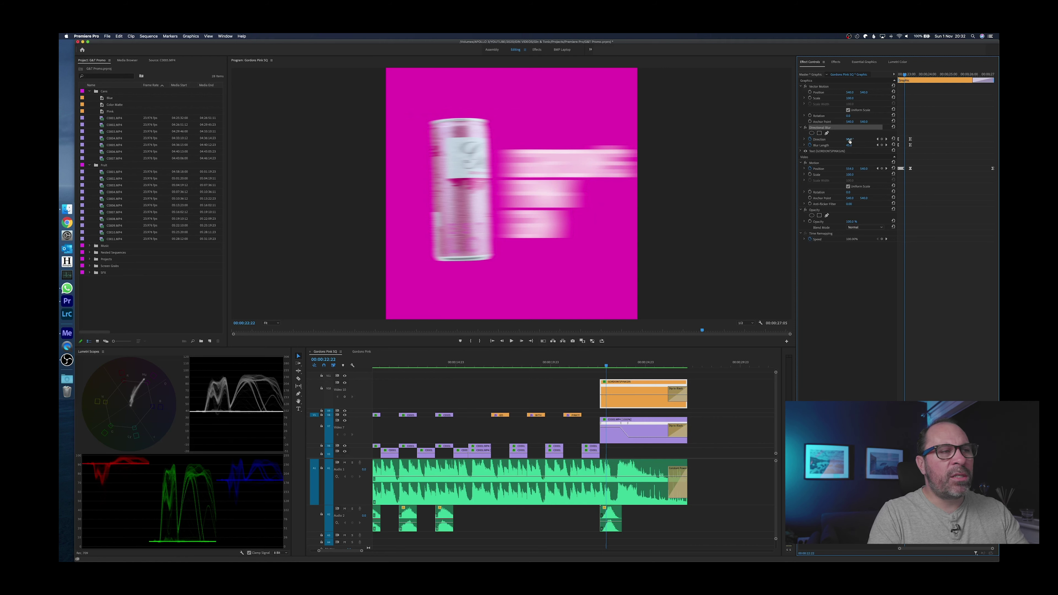
key("Return")
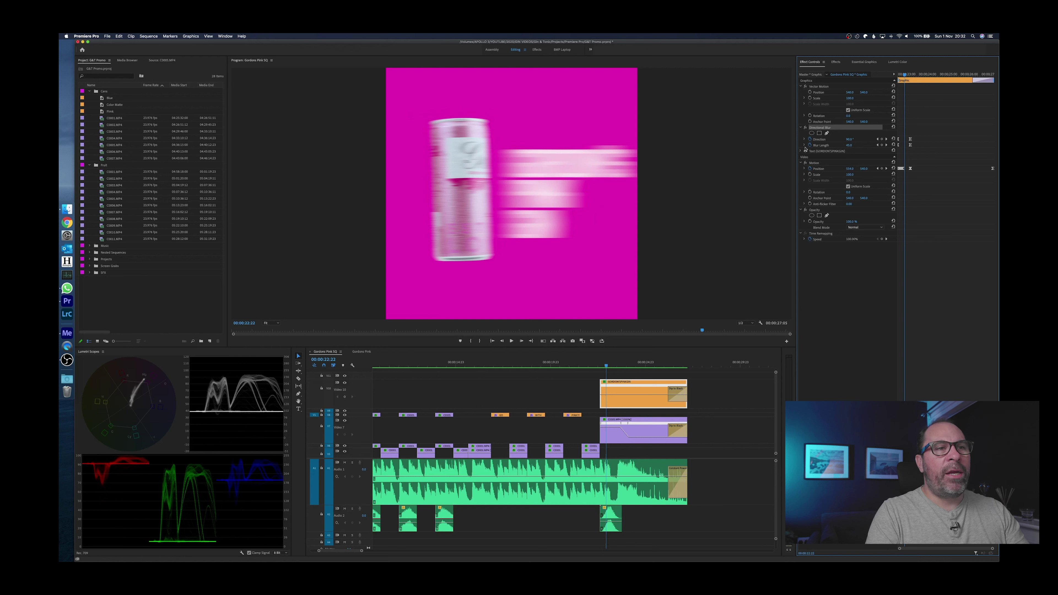
left_click(849, 146)
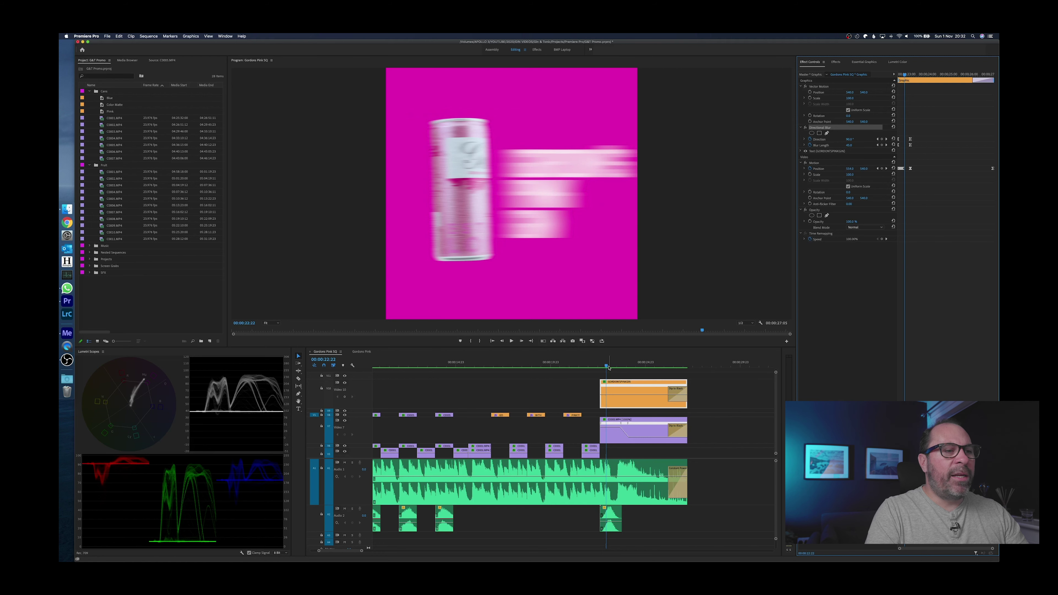
- Select the closing can clip and compare its blurred entrance with the sharp "GORDON'S PINK GIN" frame
left_click(642, 427)
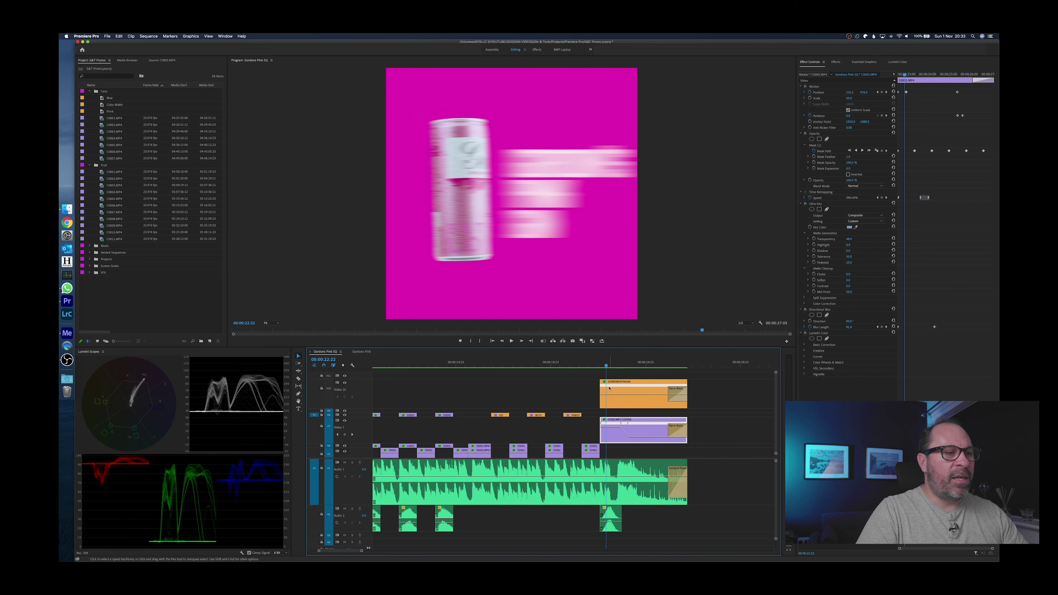
mouse_move(618, 367)
left_mouse_down()
mouse_move(598, 368)
mouse_move(685, 371)
mouse_move(620, 367)
left_mouse_up()
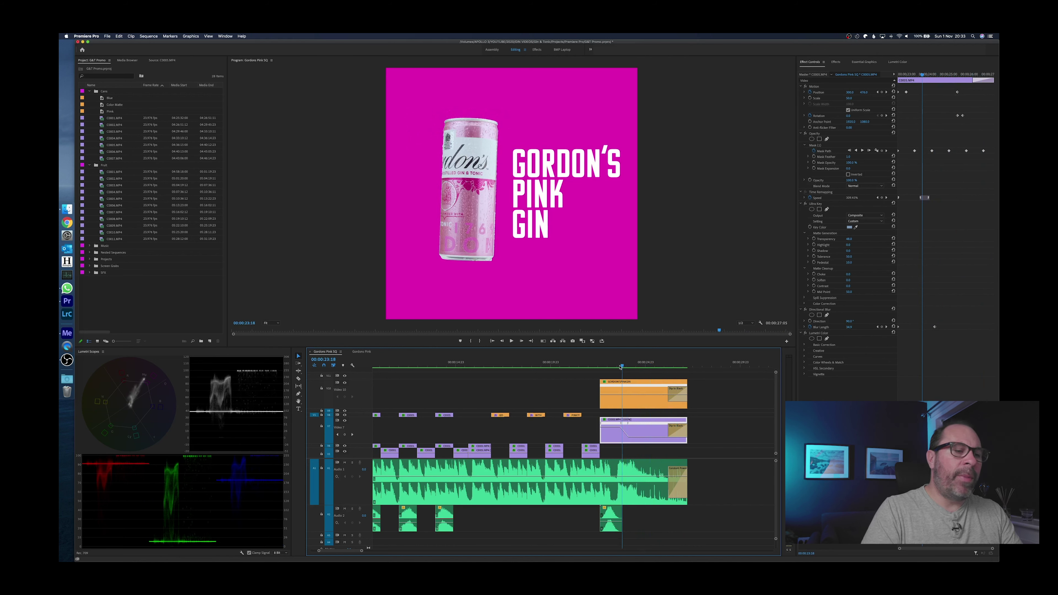
left_click(604, 365)
mouse_move(604, 366)
left_mouse_down()
mouse_move(575, 365)
mouse_move(608, 367)
left_mouse_up()
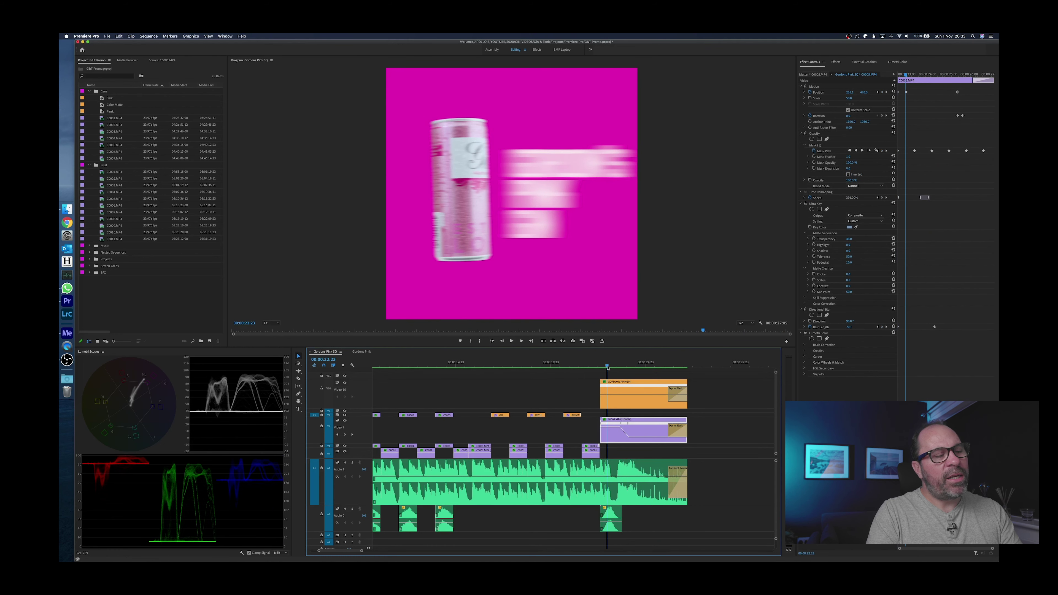
left_click_drag(607, 367, 620, 368)
- Go back to the sequence's middle section and view the "AND..." title before the first can shot
scroll(619, 368, "left", 5)
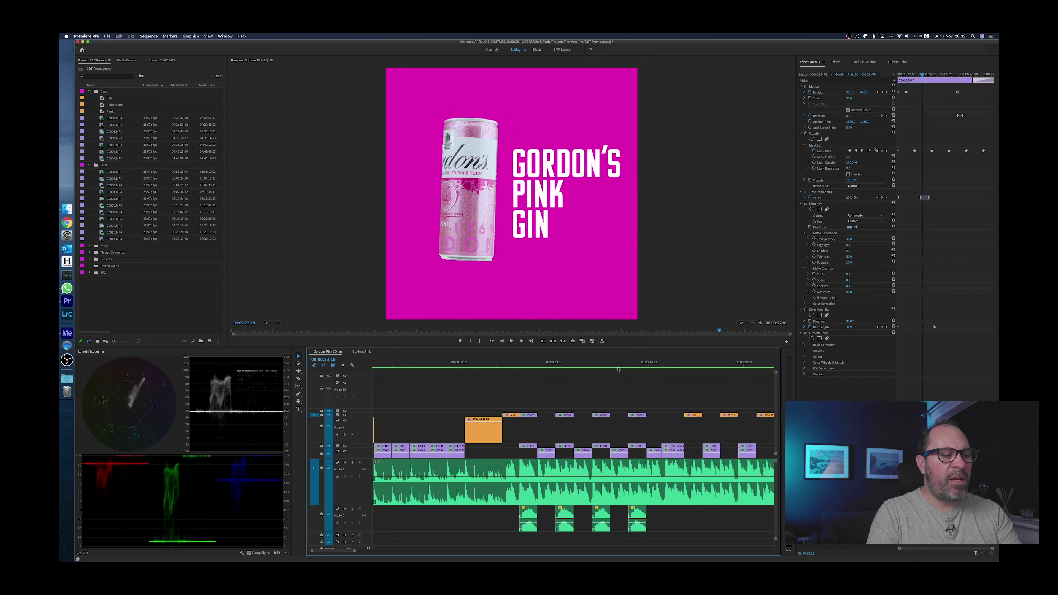
left_click(544, 366)
left_click_drag(543, 366, 510, 368)
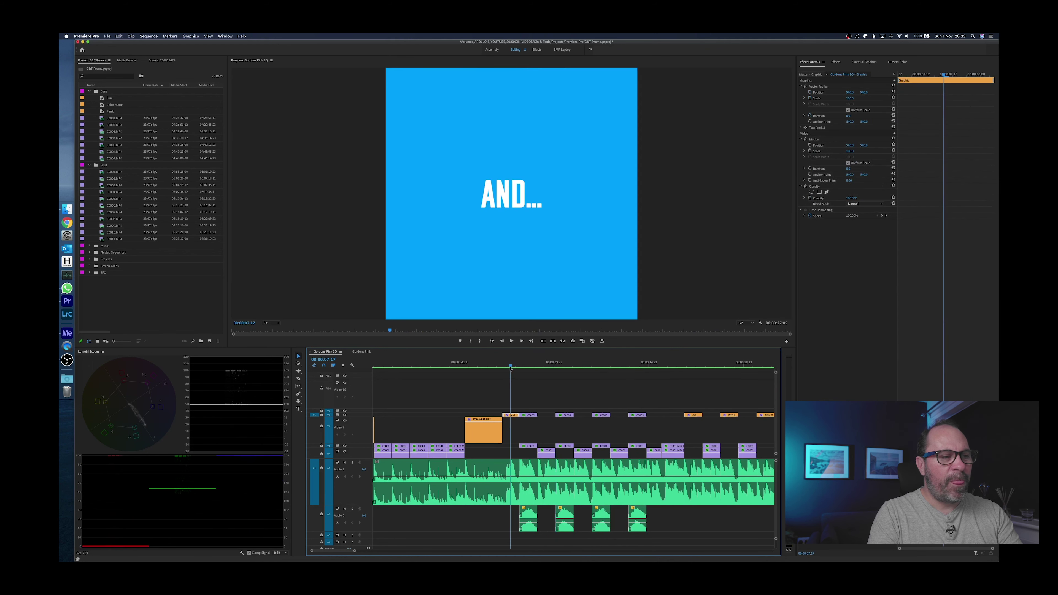
scroll(510, 368, "left", 1)
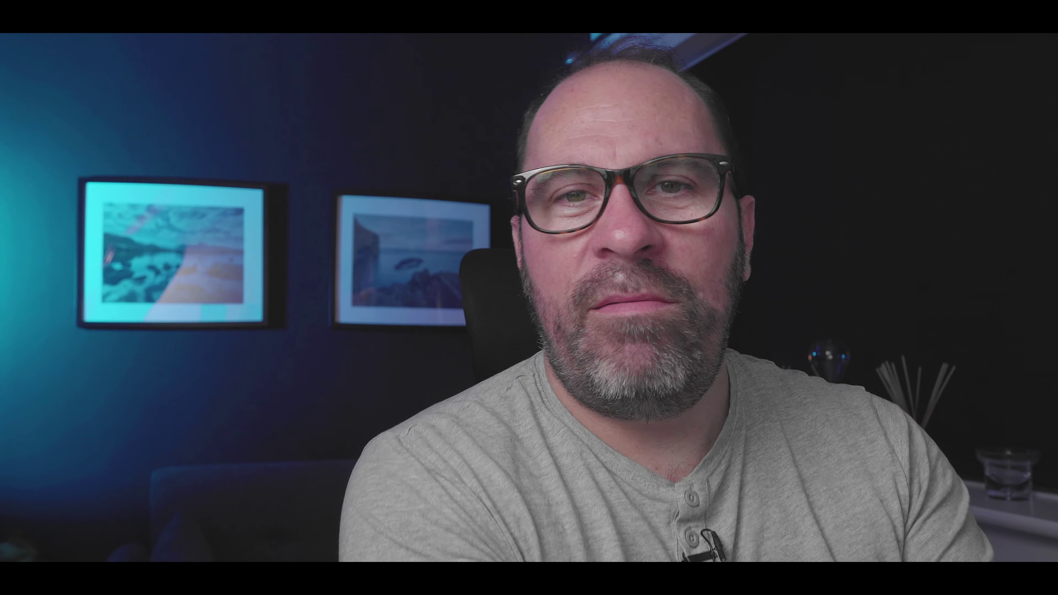